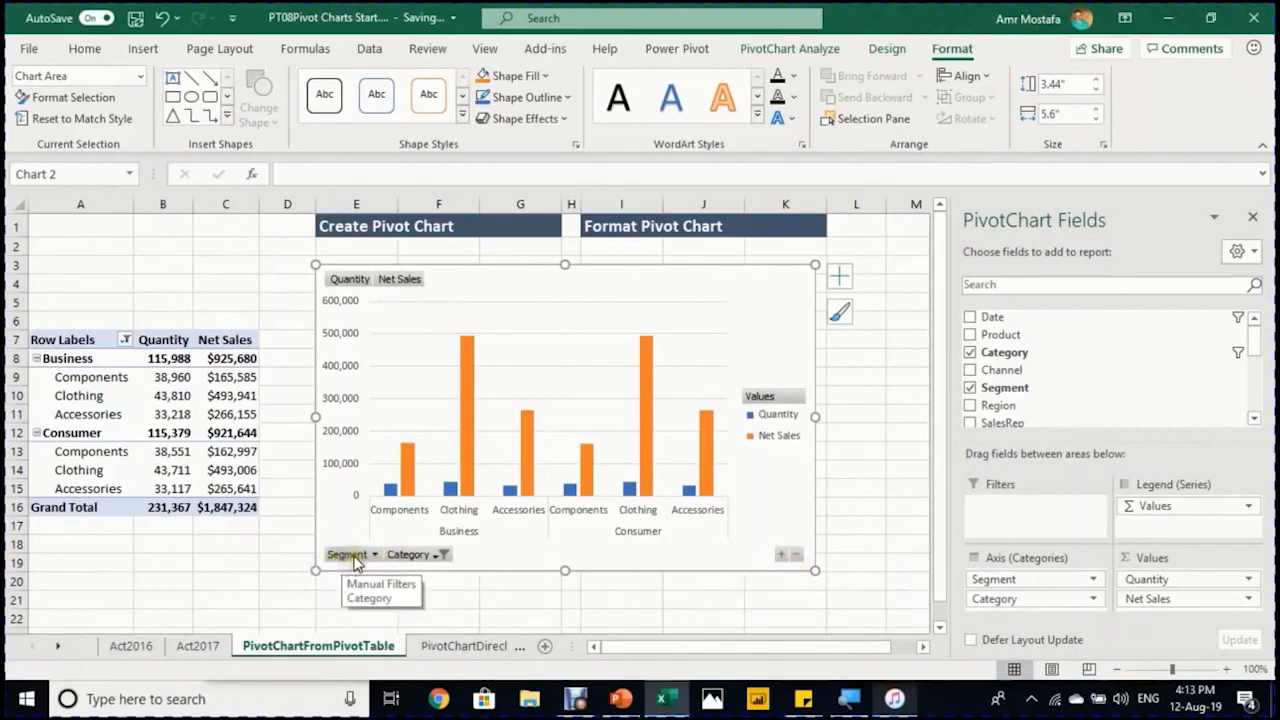
Filter the pivot chart's Segment field to show only Business
left_click(373, 556)
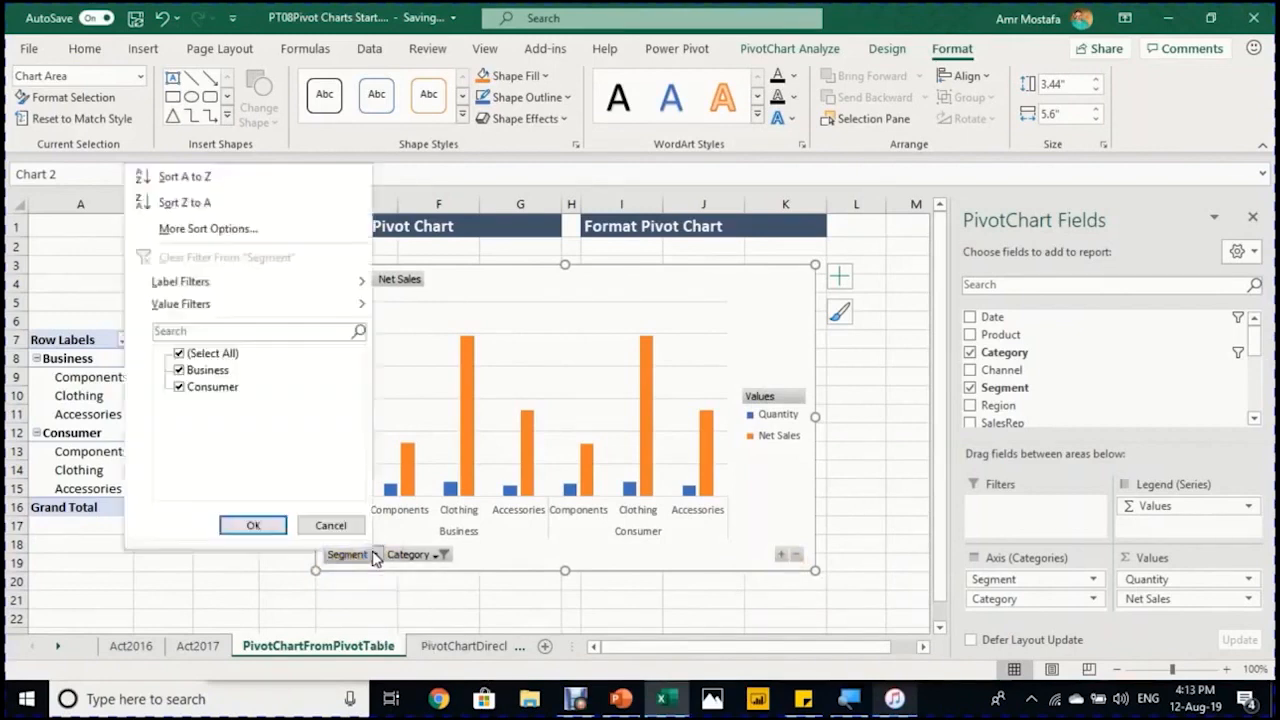
left_click(180, 354)
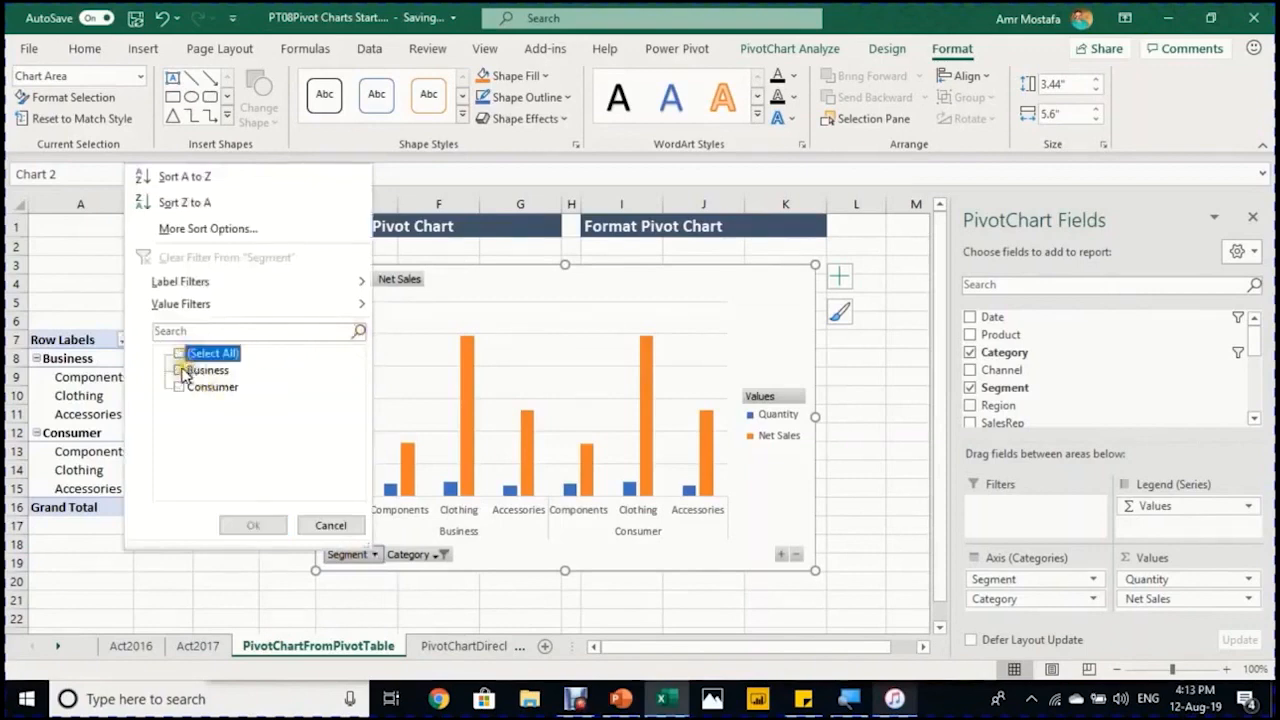
left_click(181, 371)
left_click(254, 525)
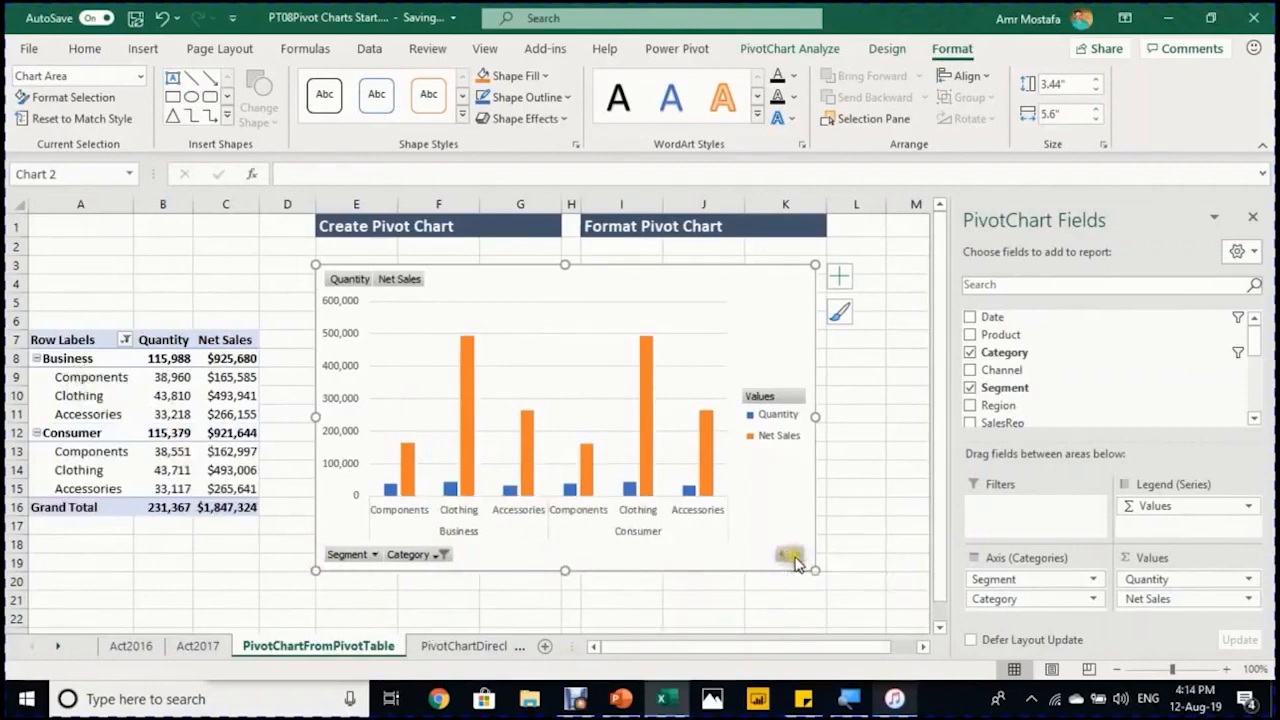
Collapse the Business and Consumer groups in the pivot table and expand the entire field again from the chart
left_click(36, 360)
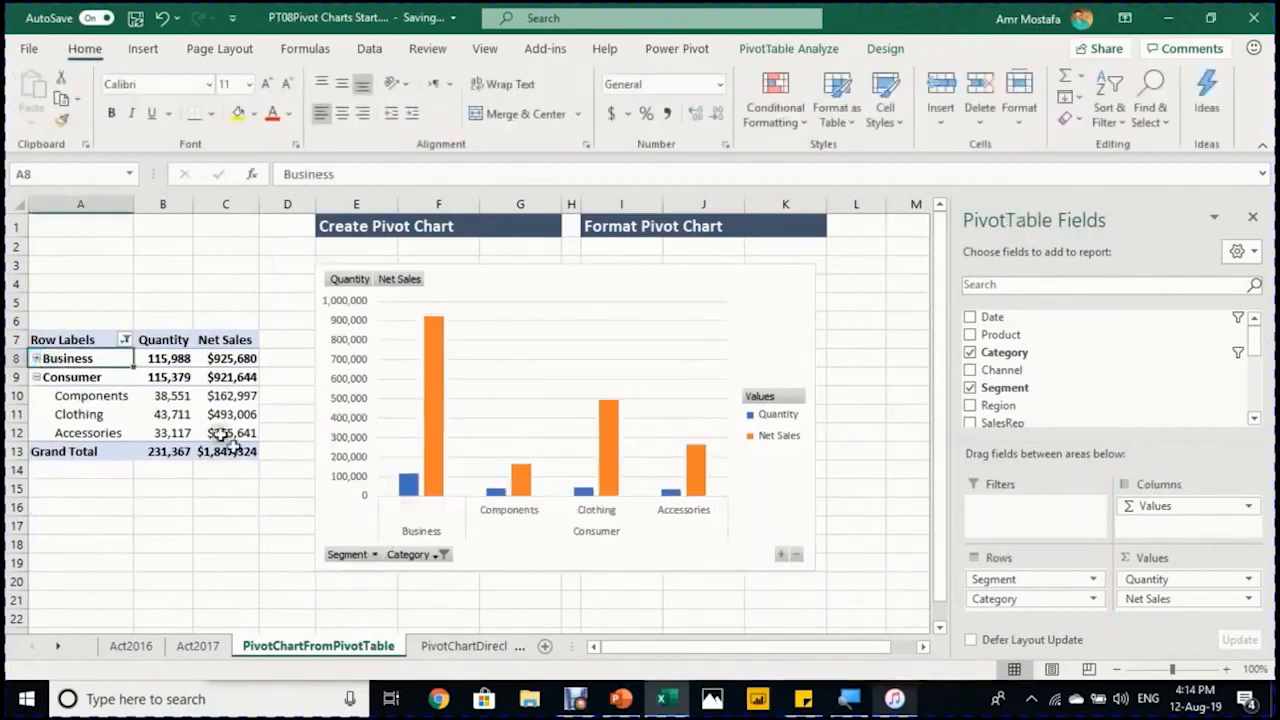
left_click(36, 377)
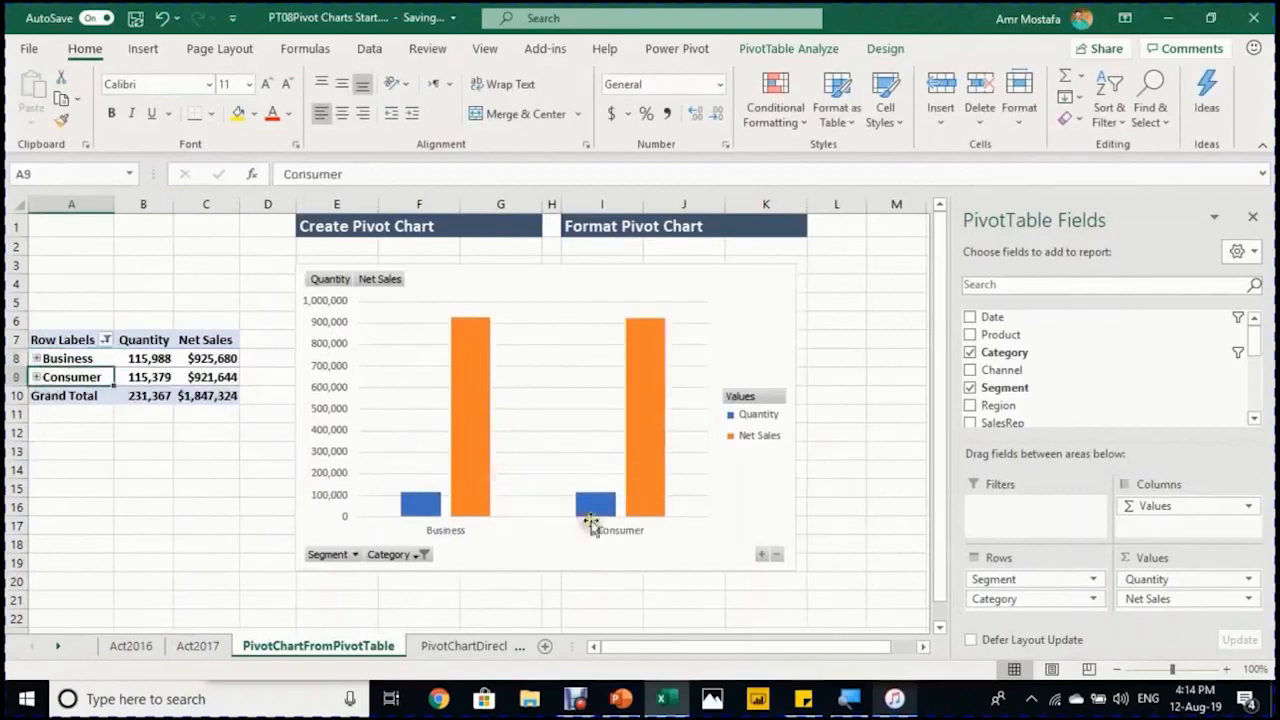
left_click(760, 557)
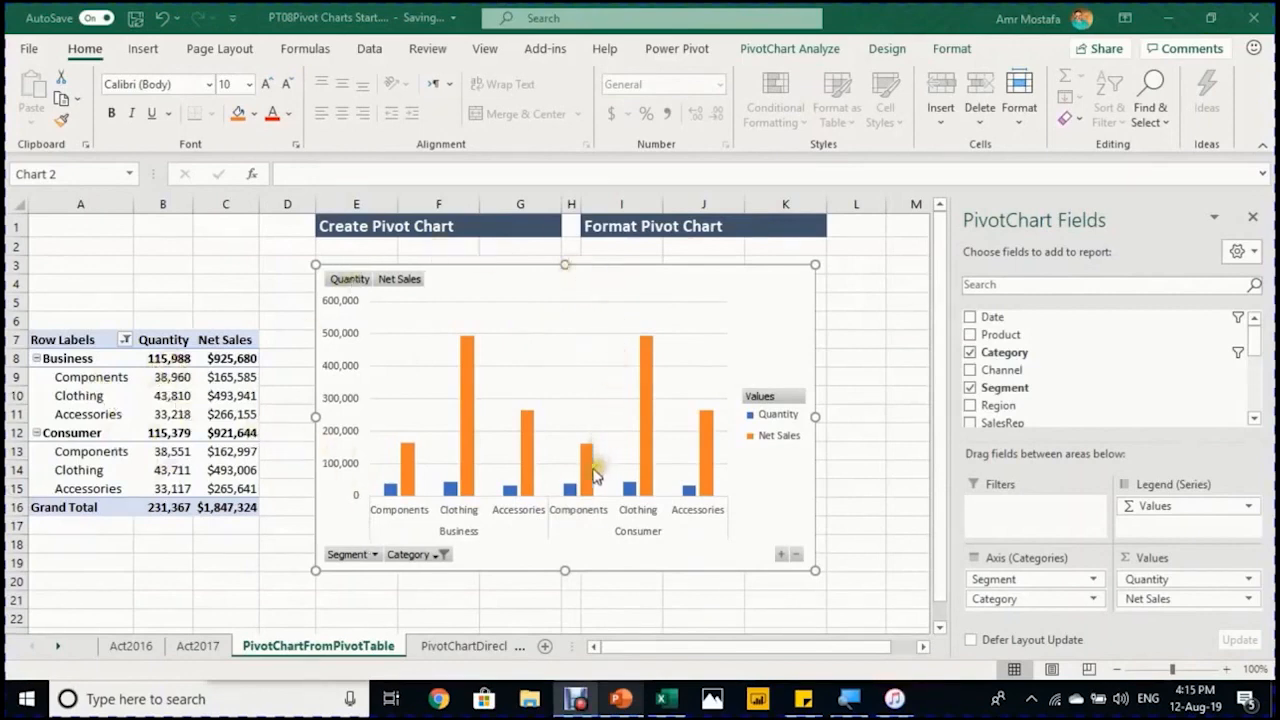
Hide all field buttons on the pivot chart
left_click(601, 277)
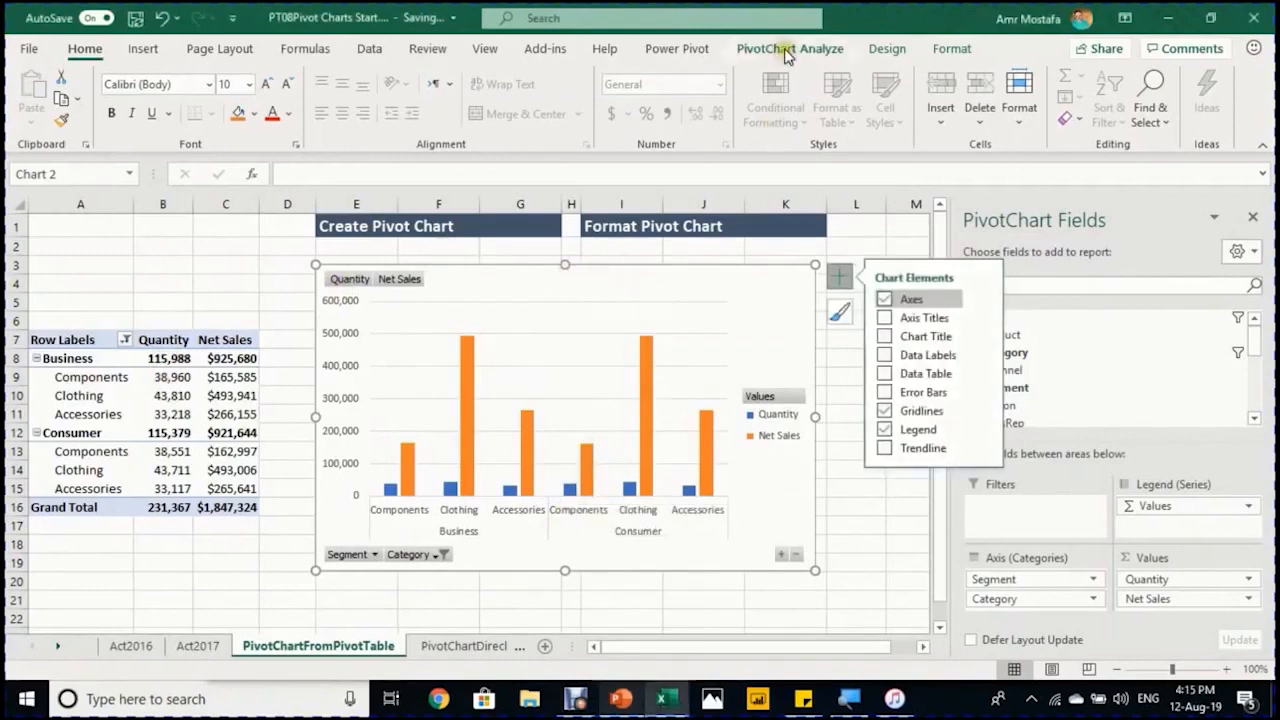
left_click(787, 50)
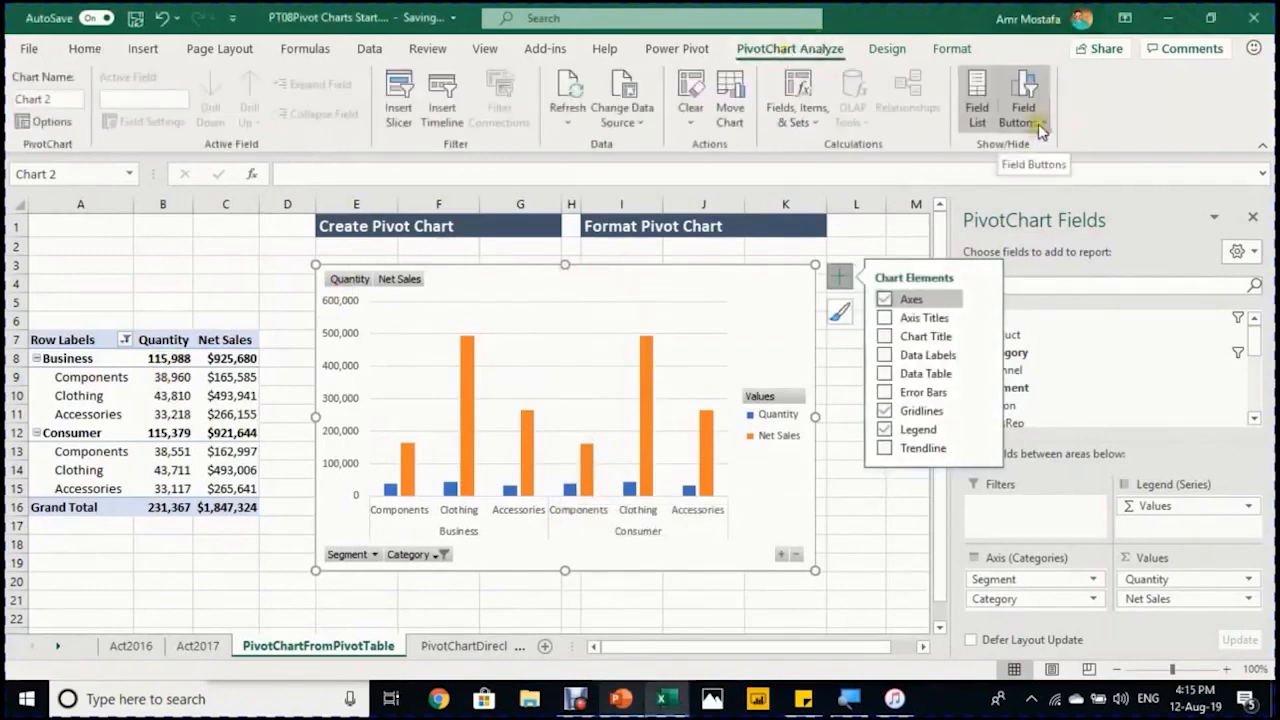
left_click(1041, 128)
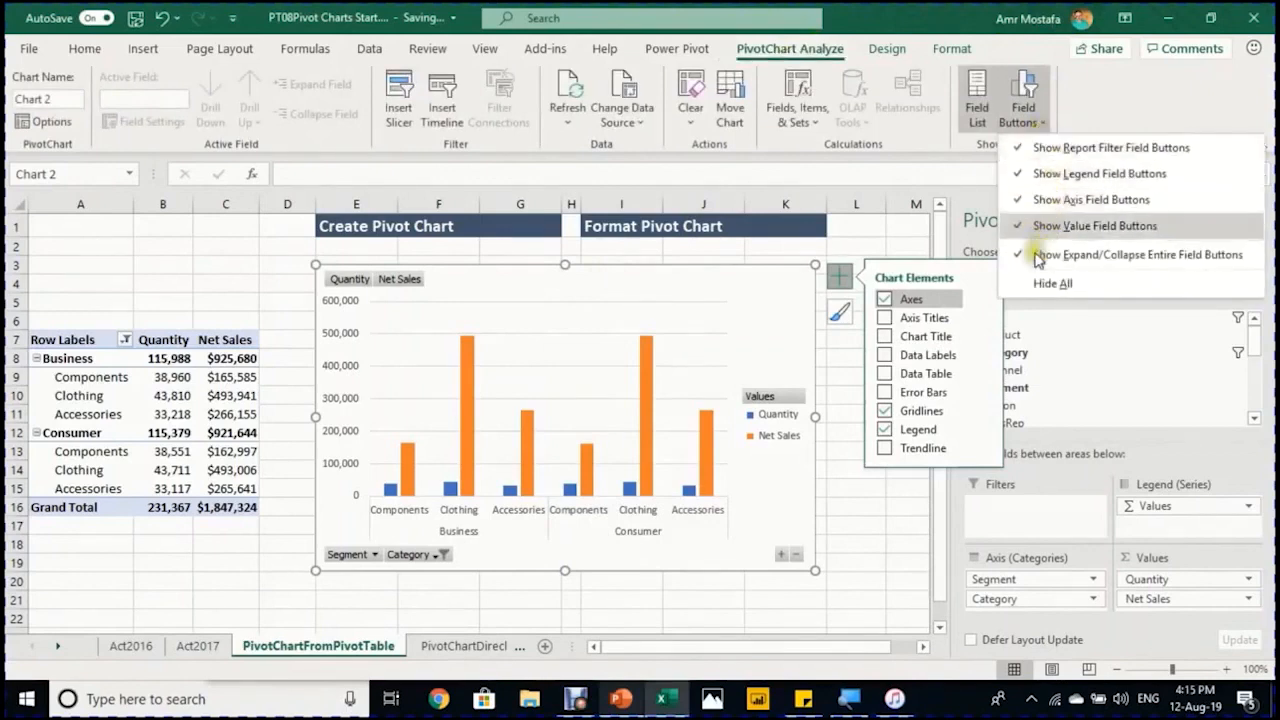
left_click(1037, 285)
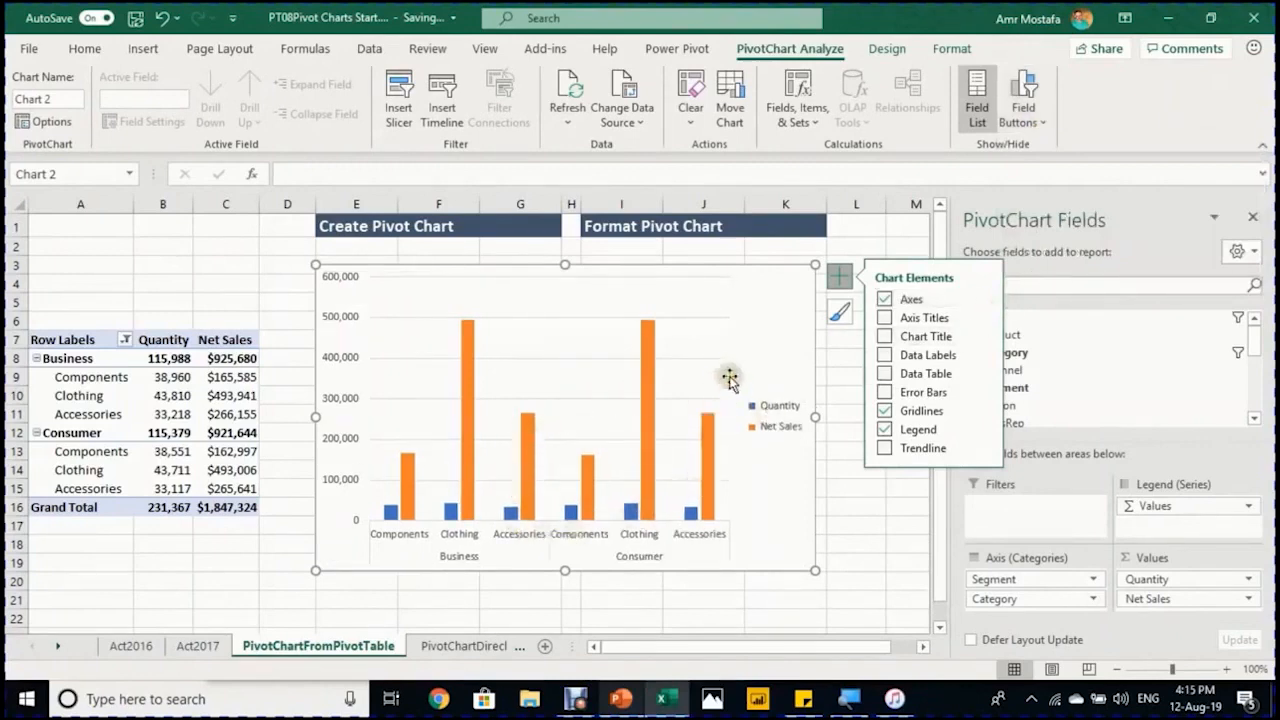
Move the chart's legend above the plot area using the Top position
left_click(775, 430)
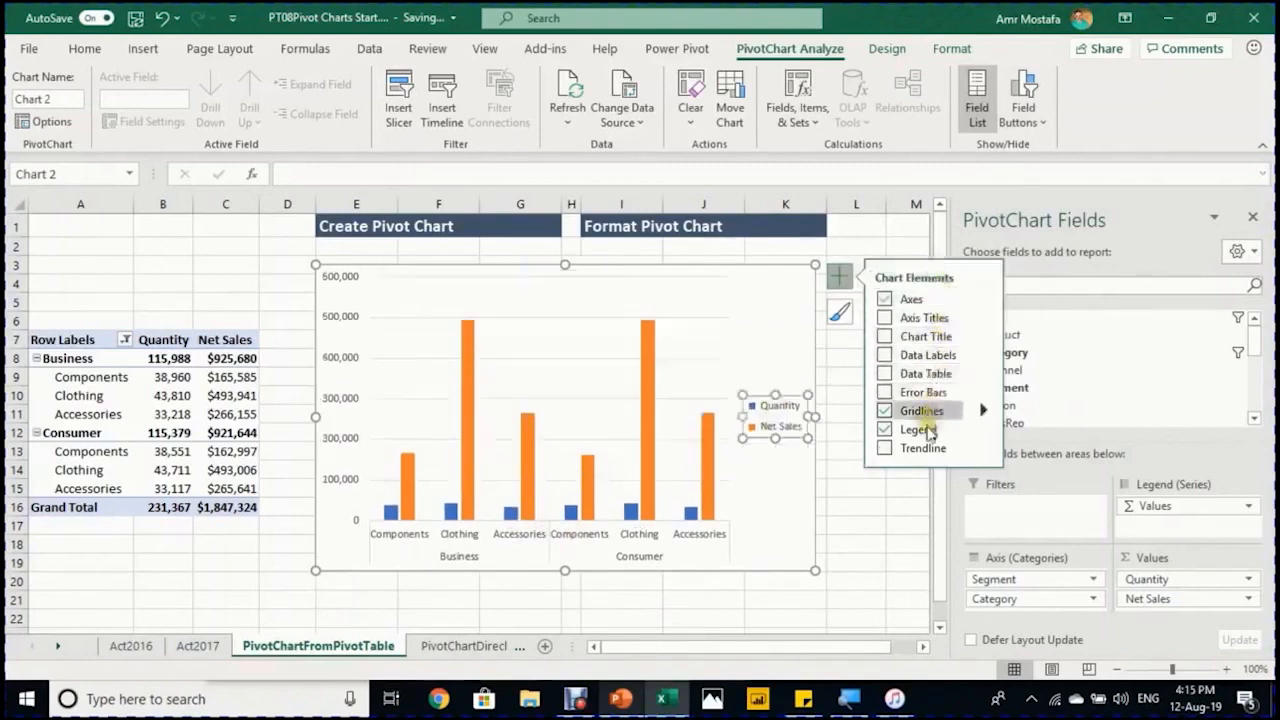
left_click(983, 430)
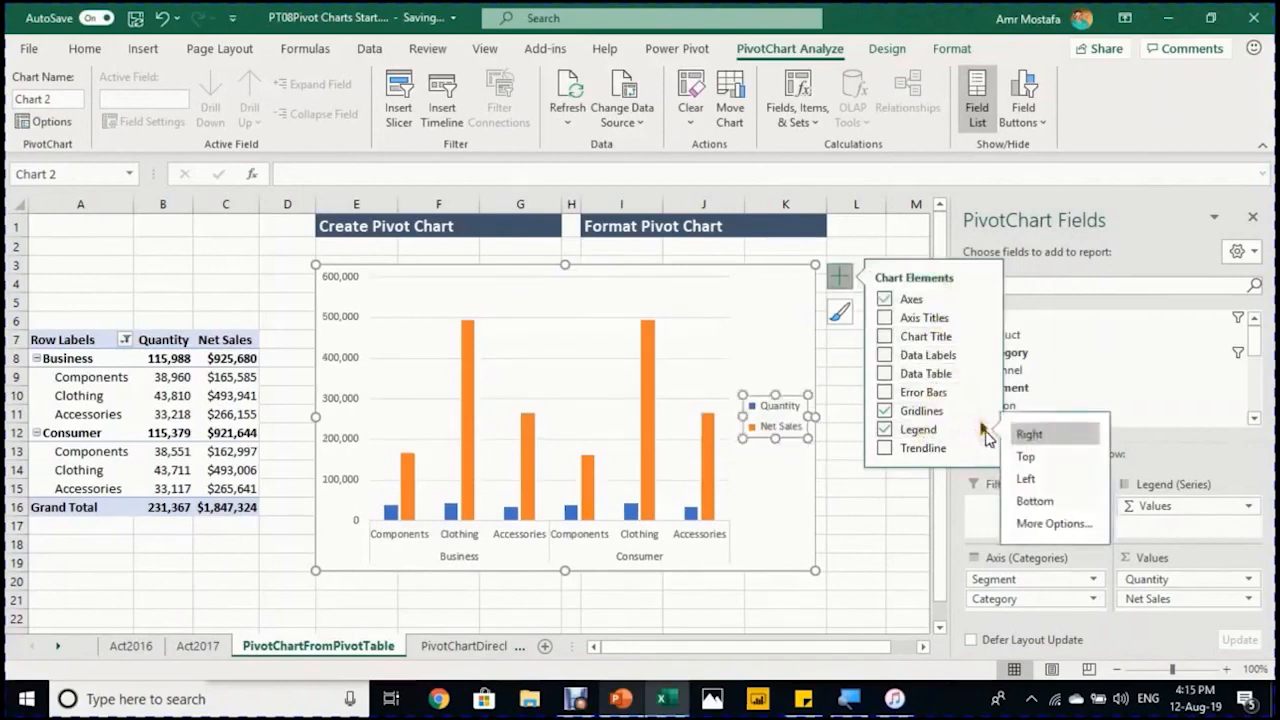
left_click(1038, 462)
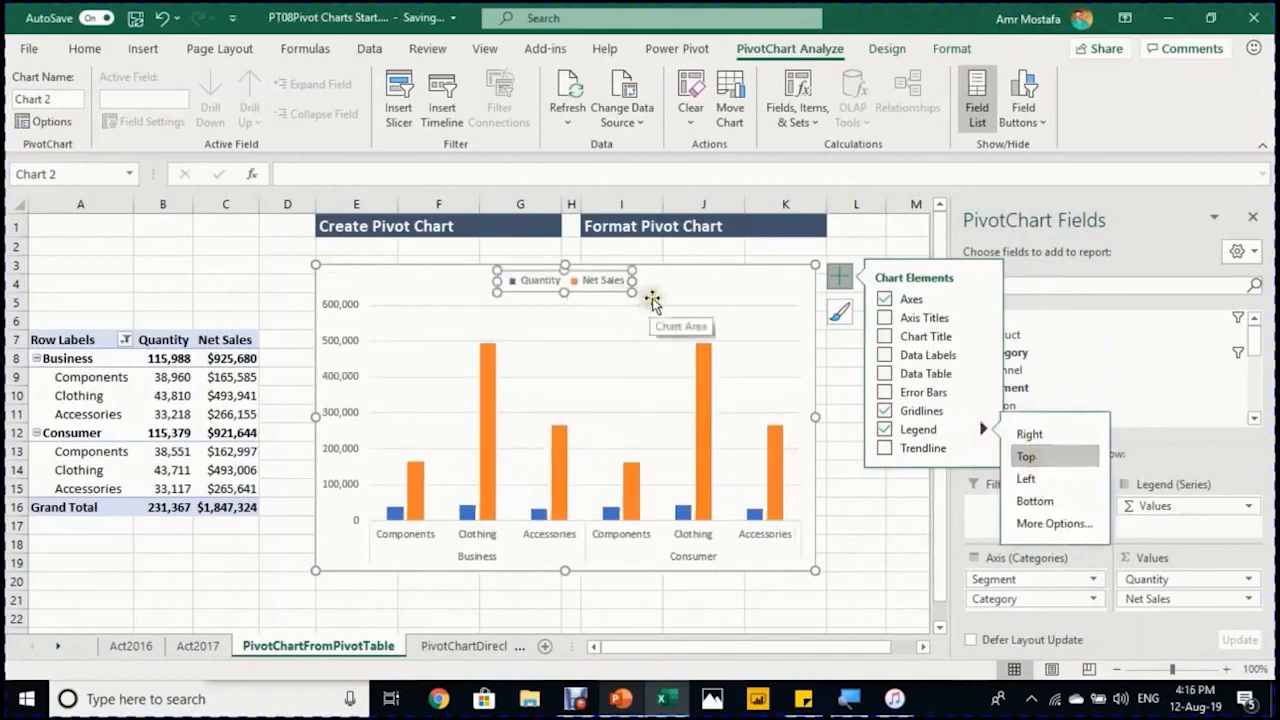
Delete the major gridlines of the chart's vertical value axis
left_click(466, 310)
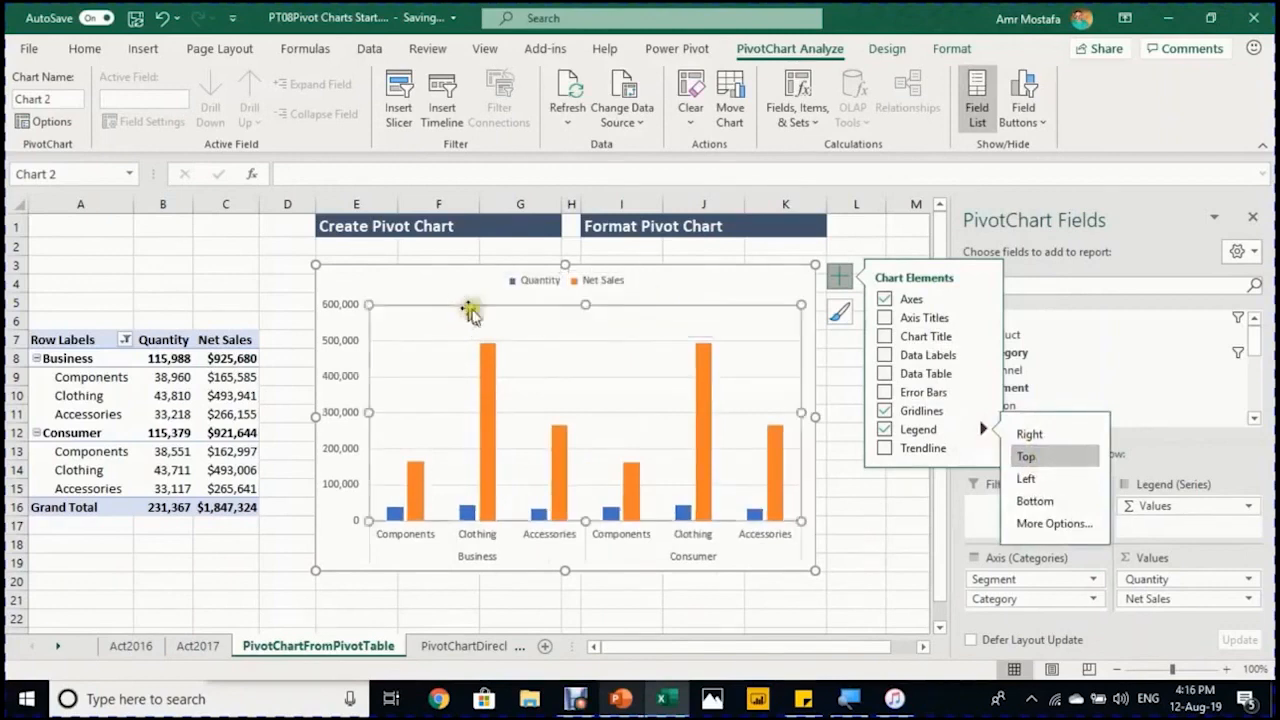
left_click(531, 341)
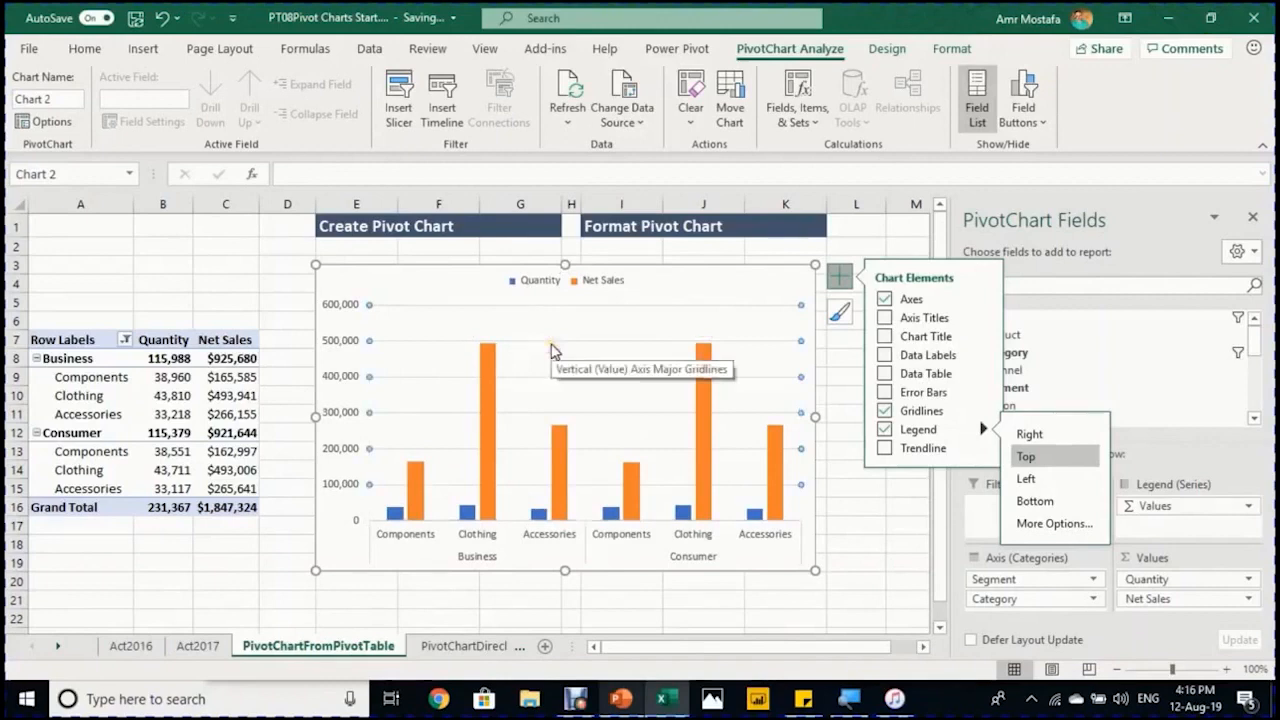
key("Delete")
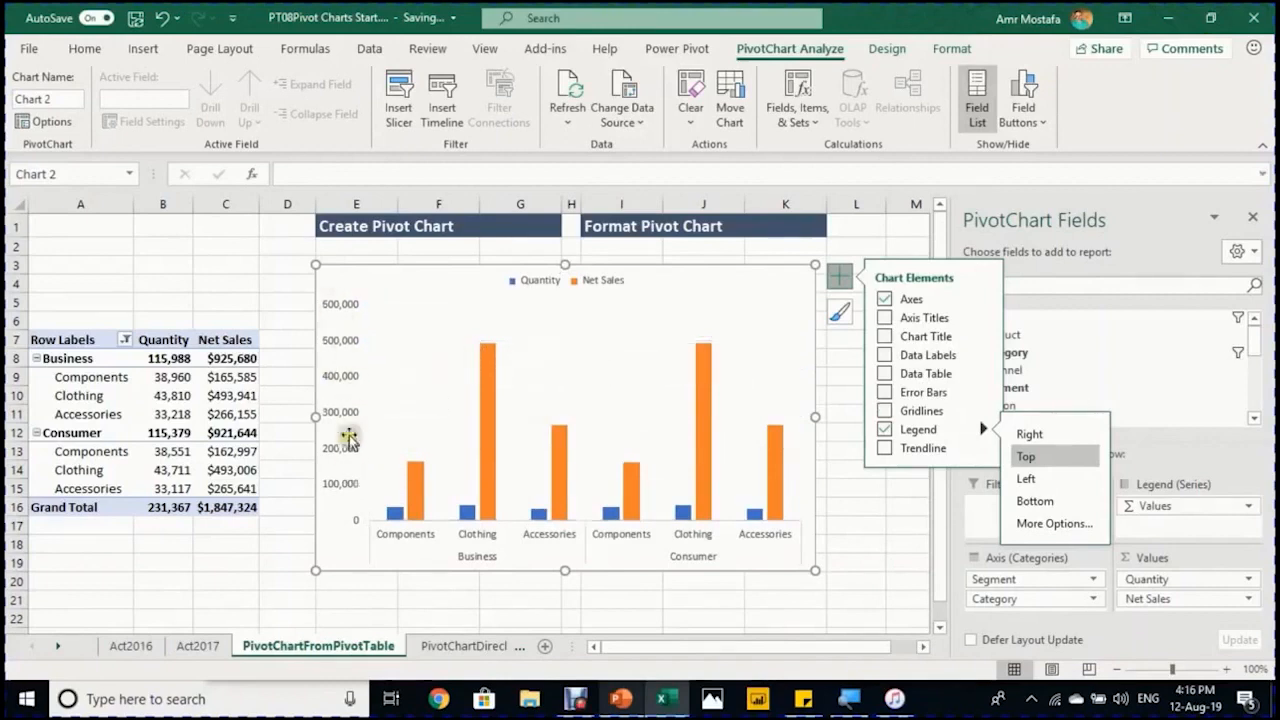
Hide the chart's vertical axis values by setting the axis label position to None, with the field list closed
left_click(341, 314)
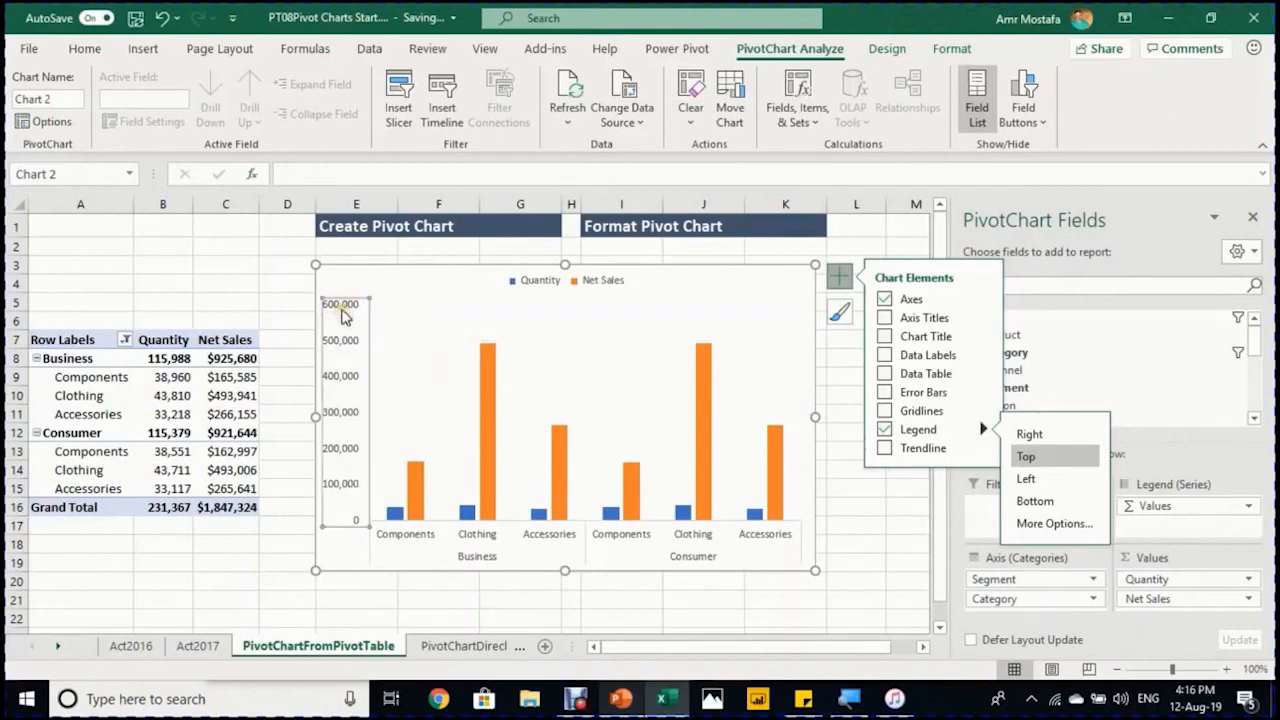
right_click(341, 314)
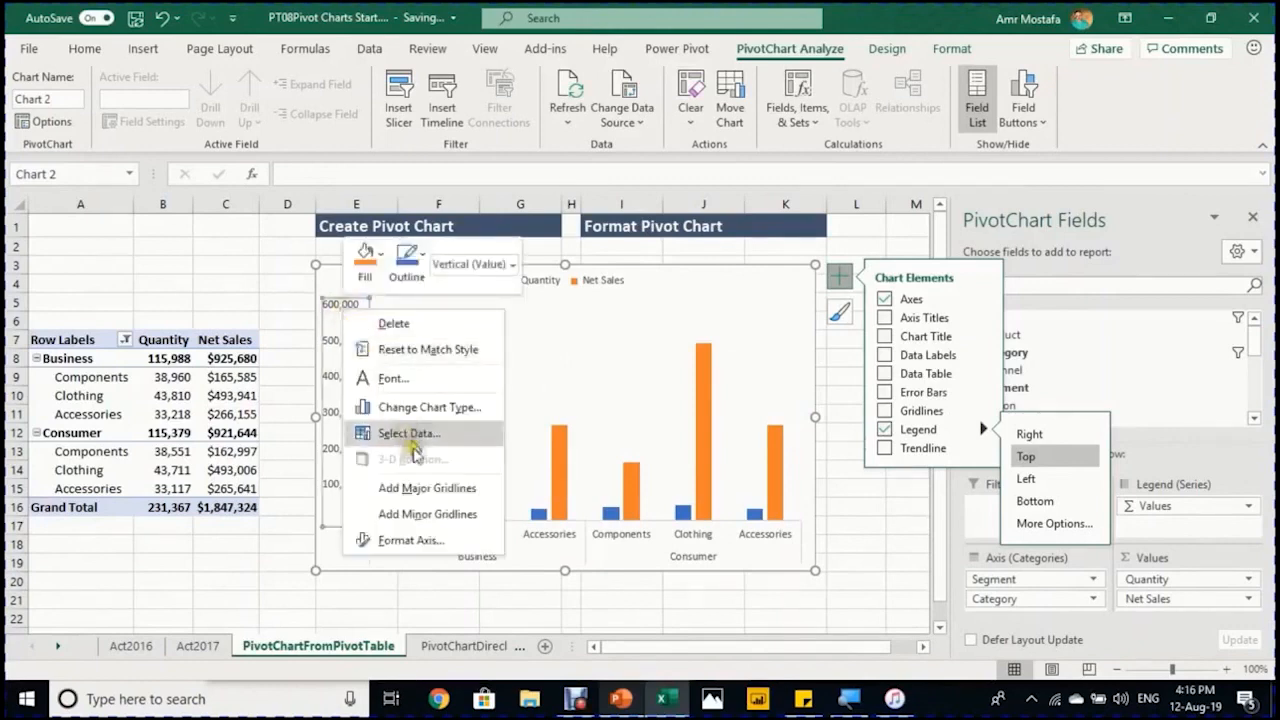
left_click(443, 540)
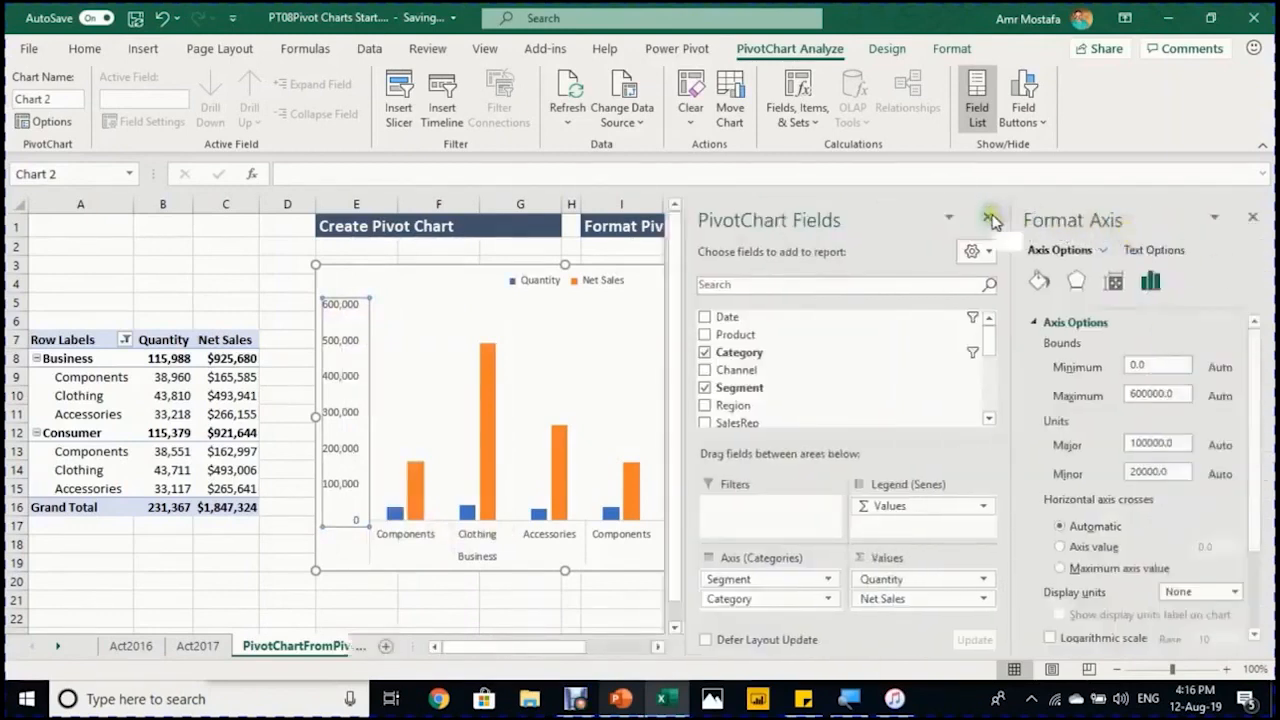
left_click(993, 220)
left_click(1034, 322)
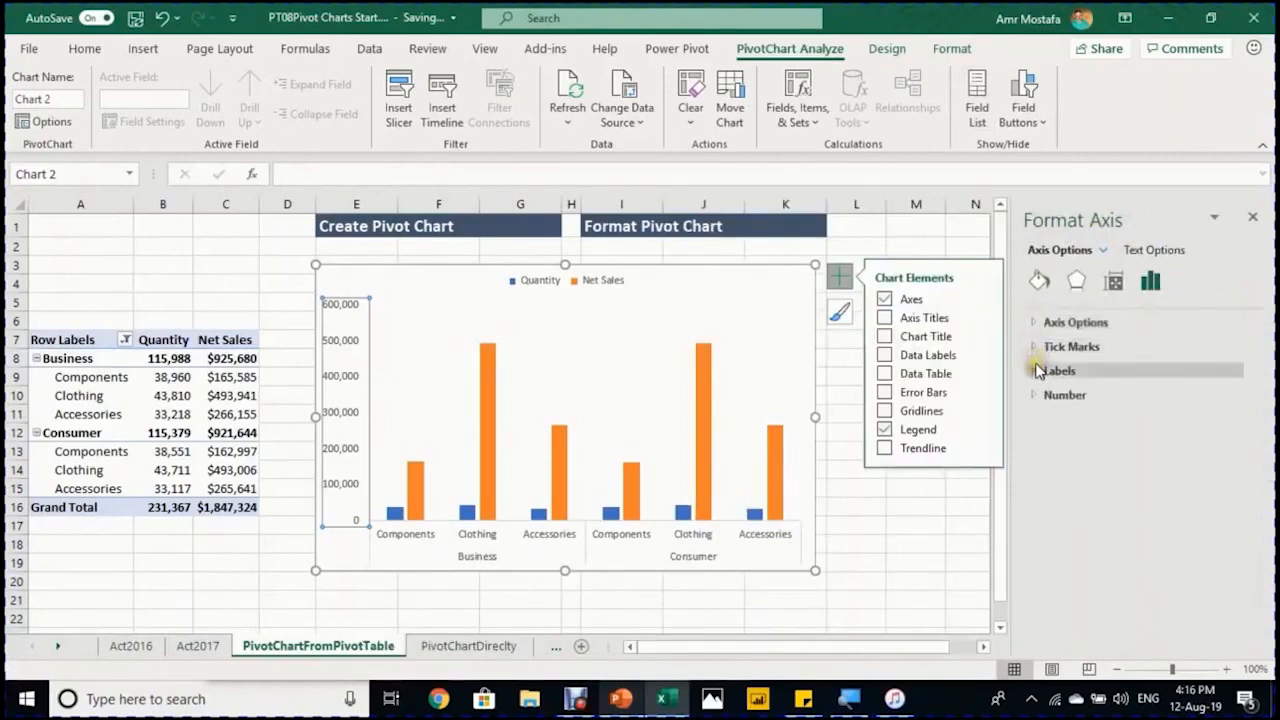
left_click(1038, 370)
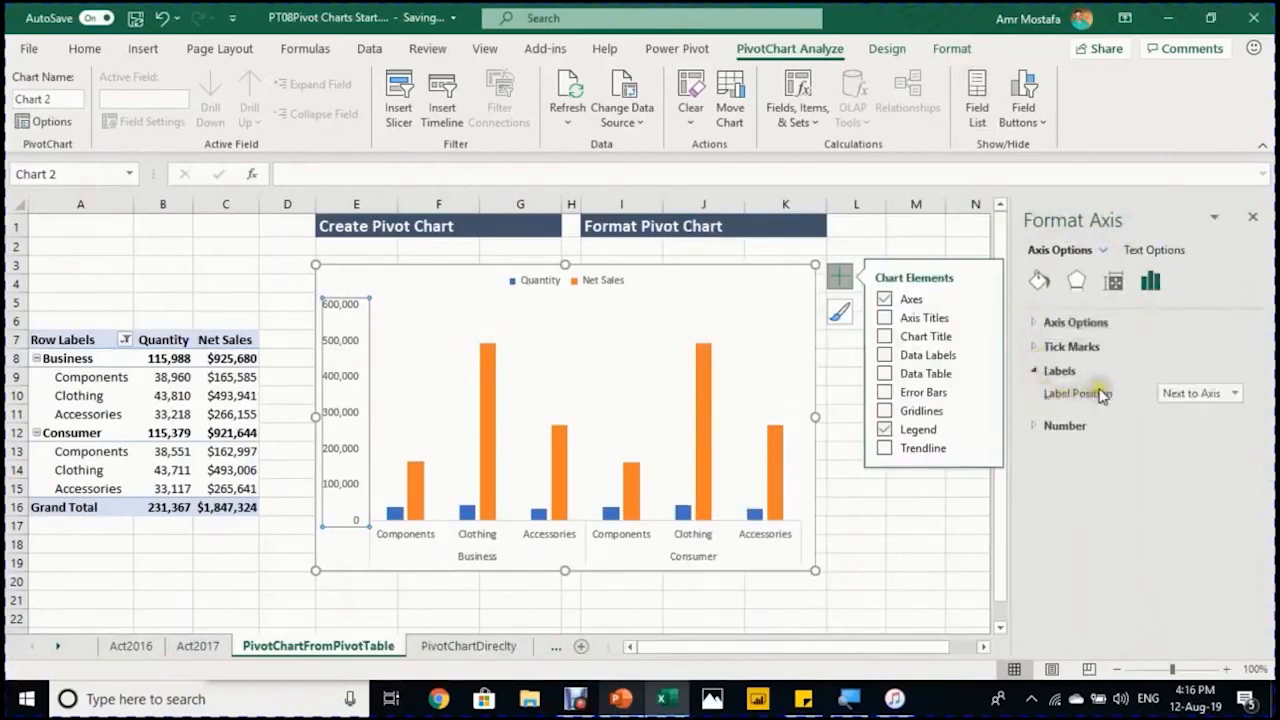
left_click(1198, 396)
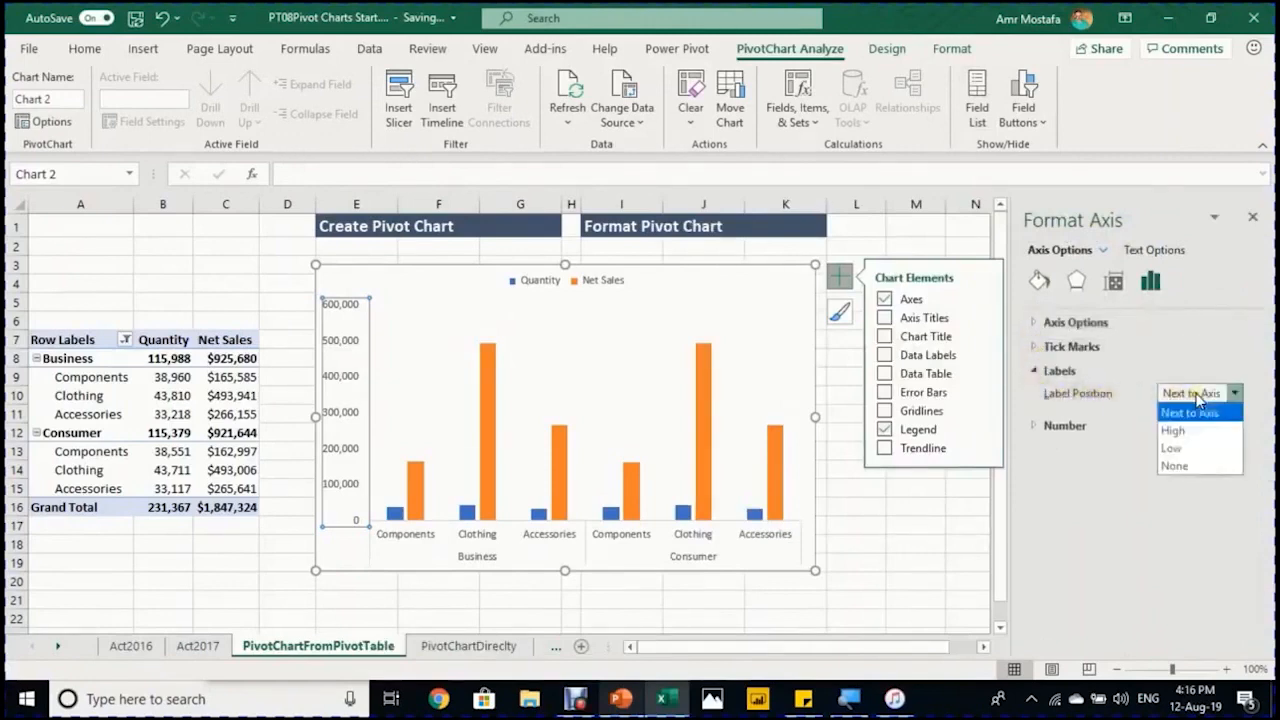
left_click(1205, 468)
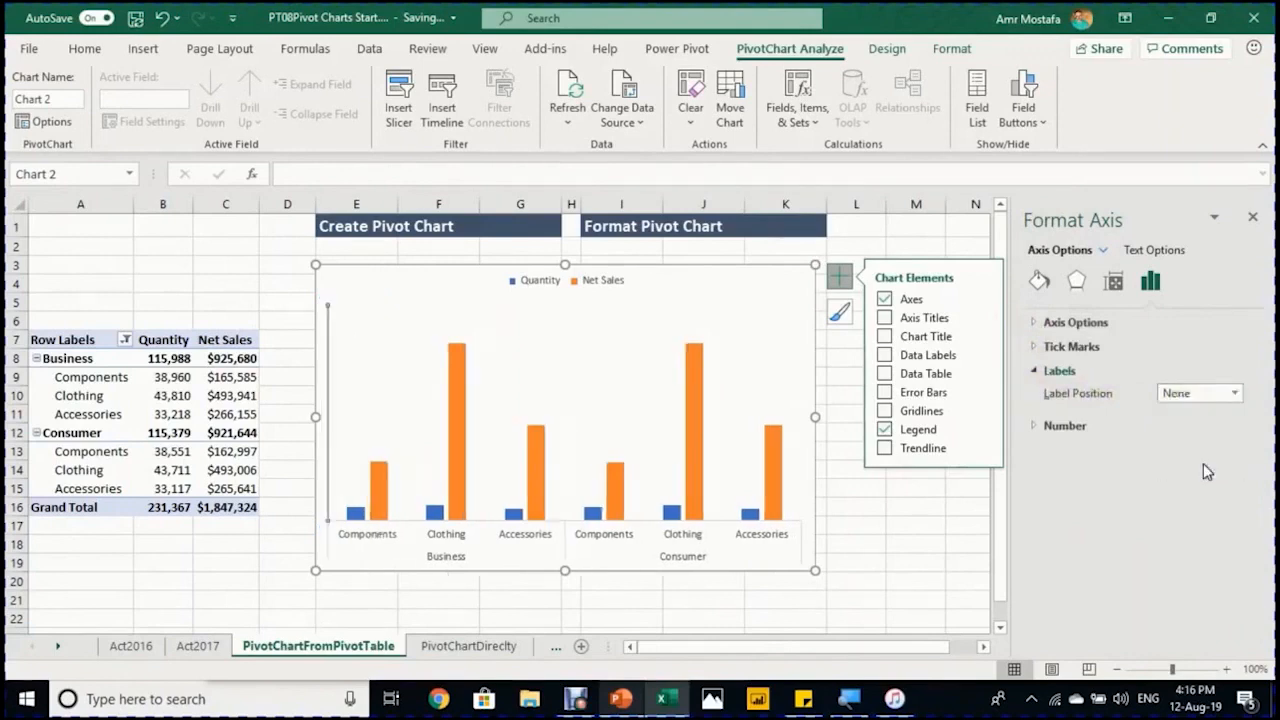
left_click(281, 265)
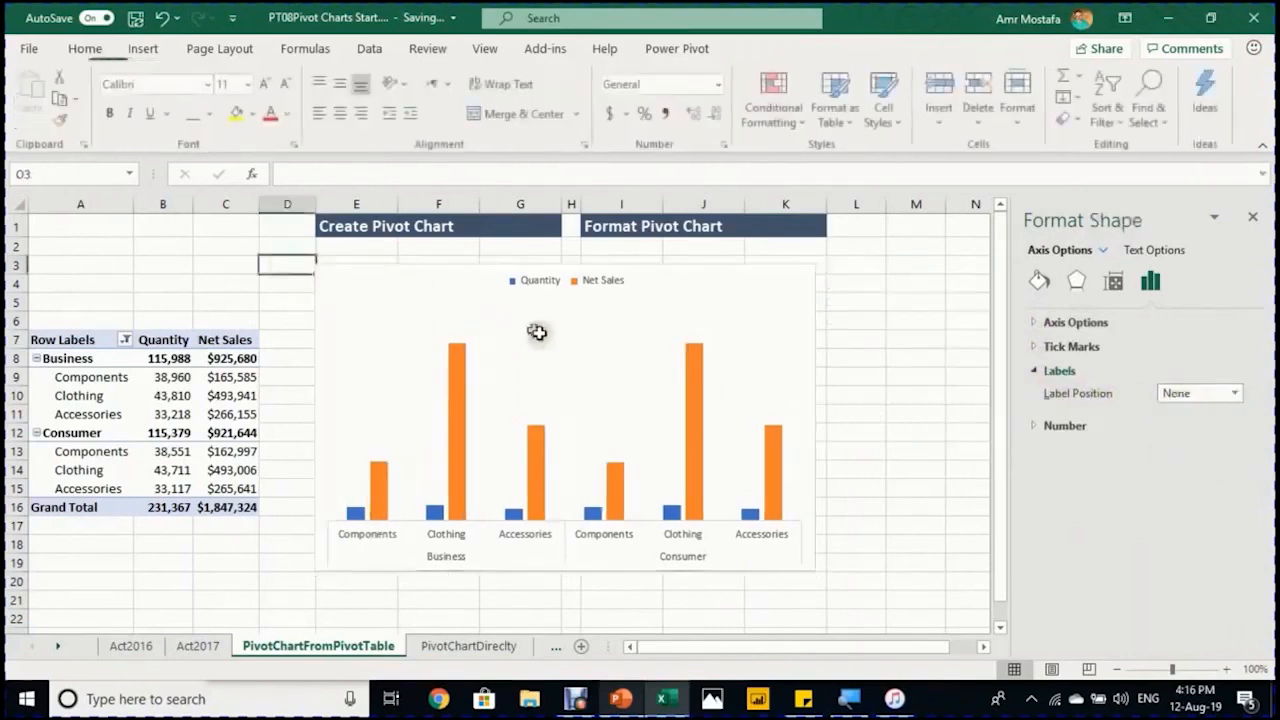
Add data labels to the Net Sales columns
left_click(455, 378)
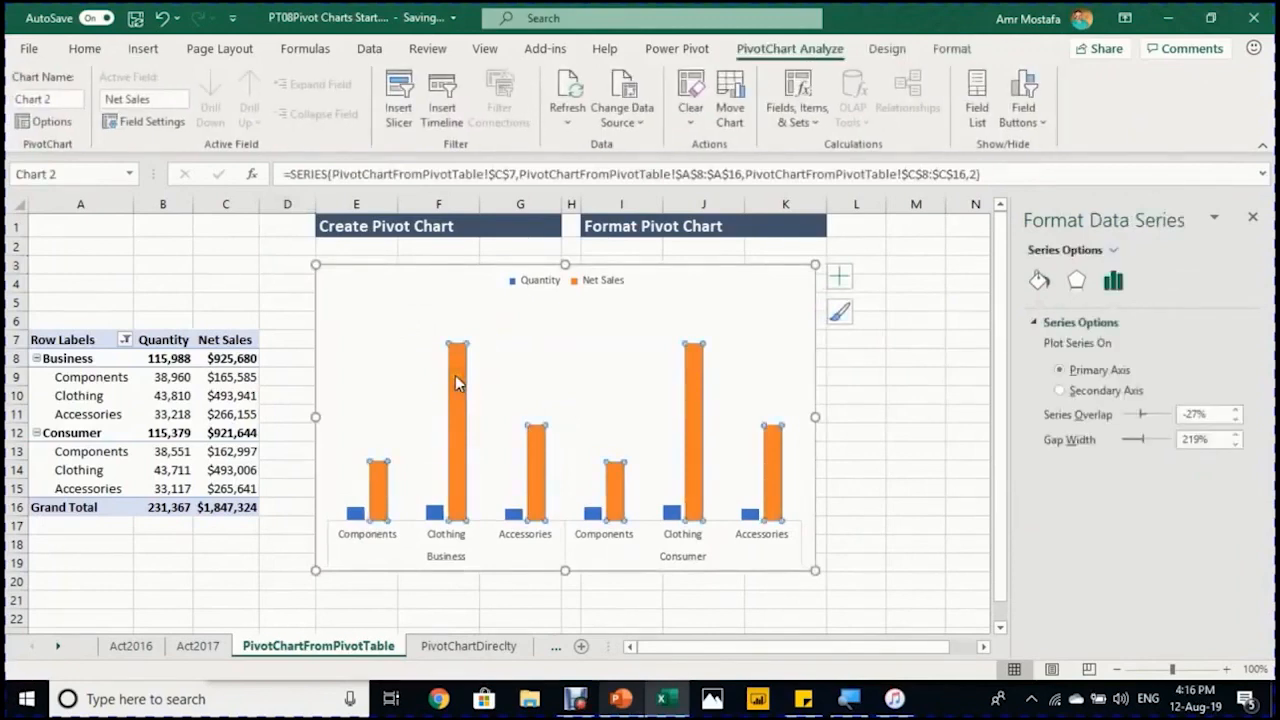
left_click(845, 282)
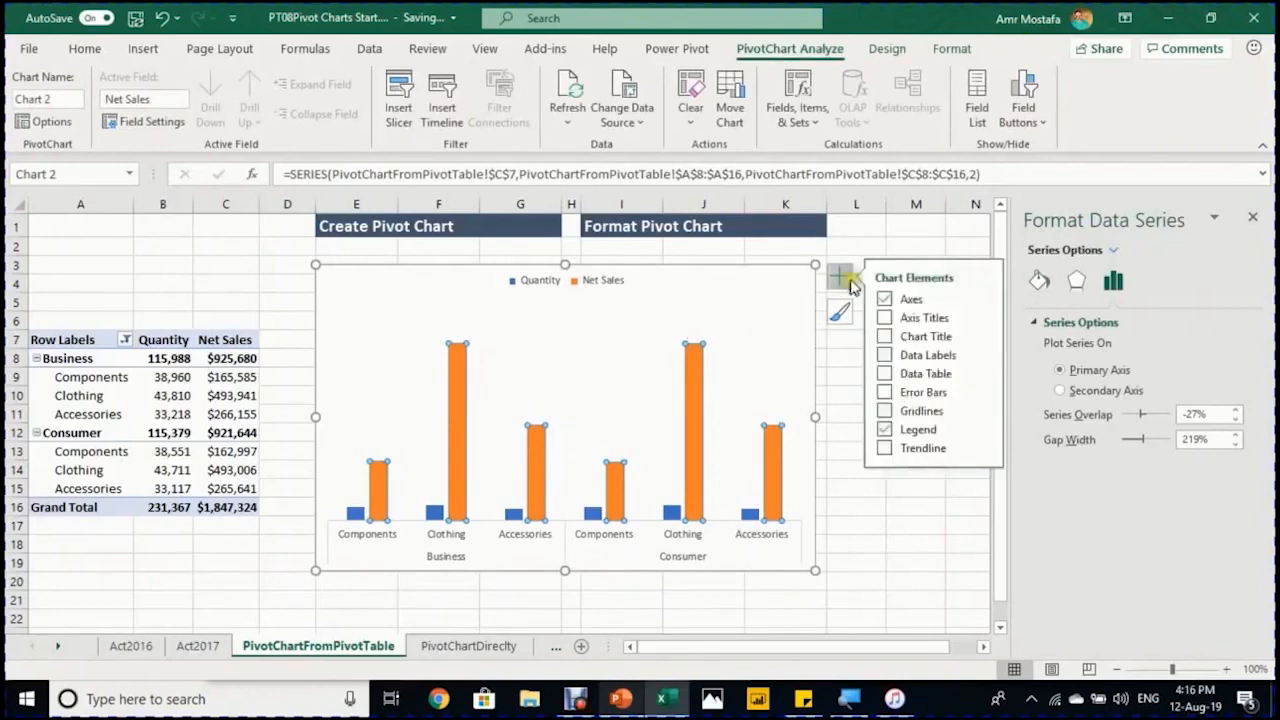
left_click(936, 356)
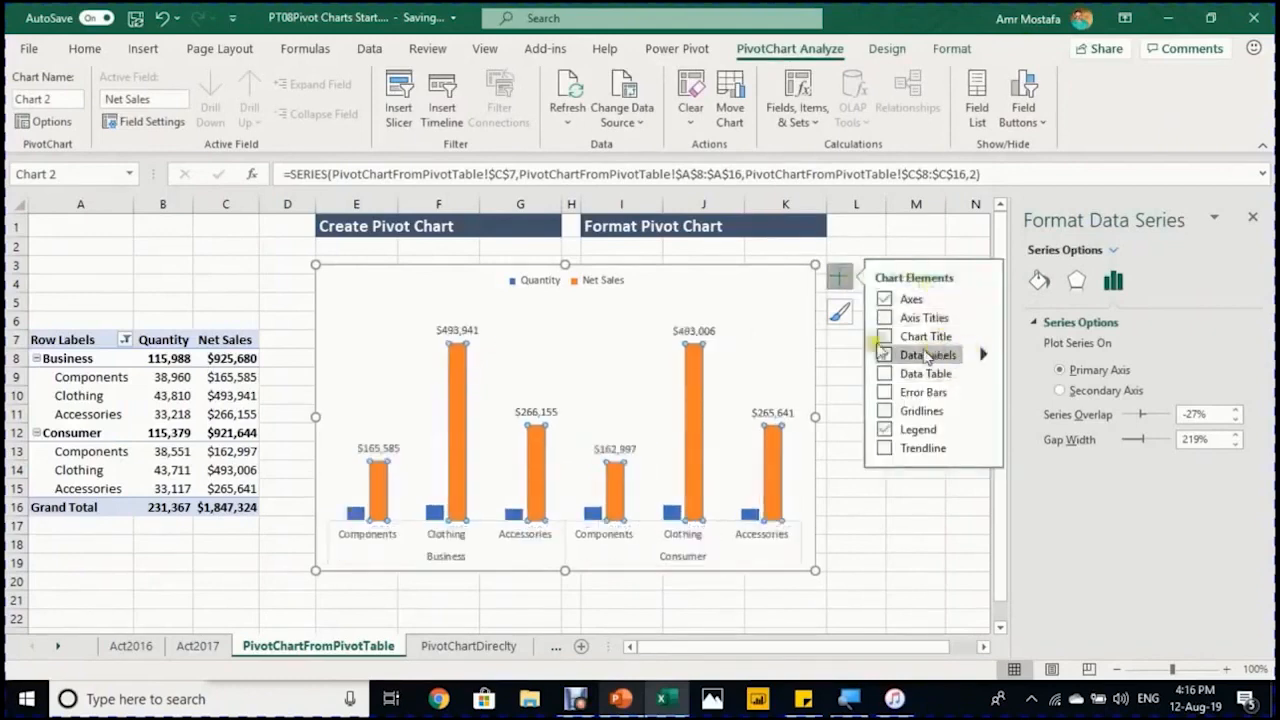
Add data labels to the Quantity columns and bold the chart's data labels, category axis and legend text
left_click(697, 331)
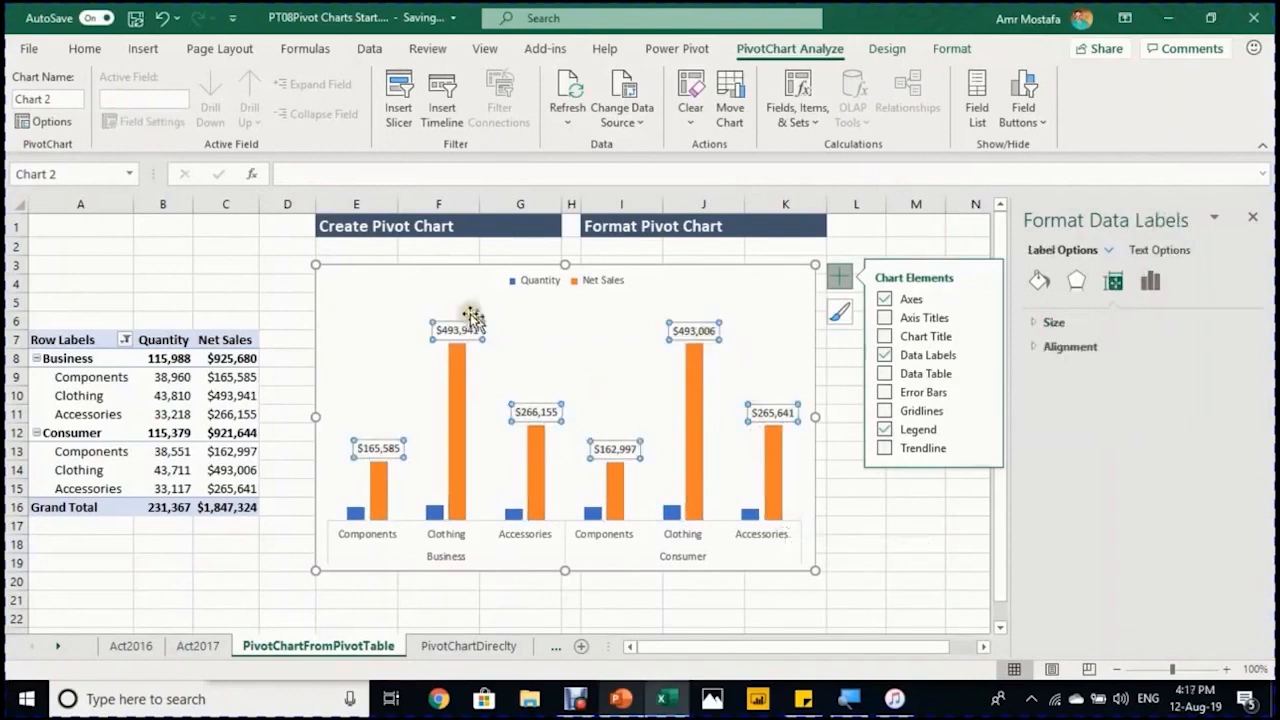
left_click(541, 541)
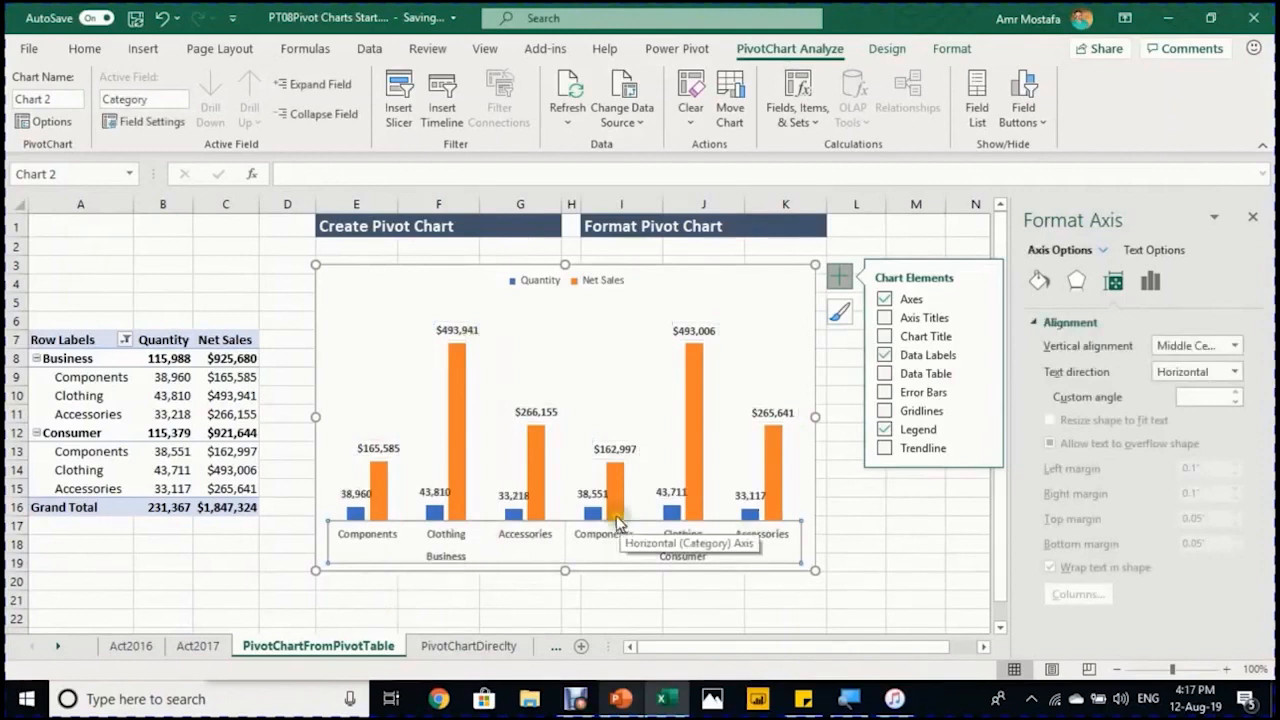
left_click(850, 500)
Give the Net Sales columns a solid fill in the light blue-grey recent color
left_click(690, 405)
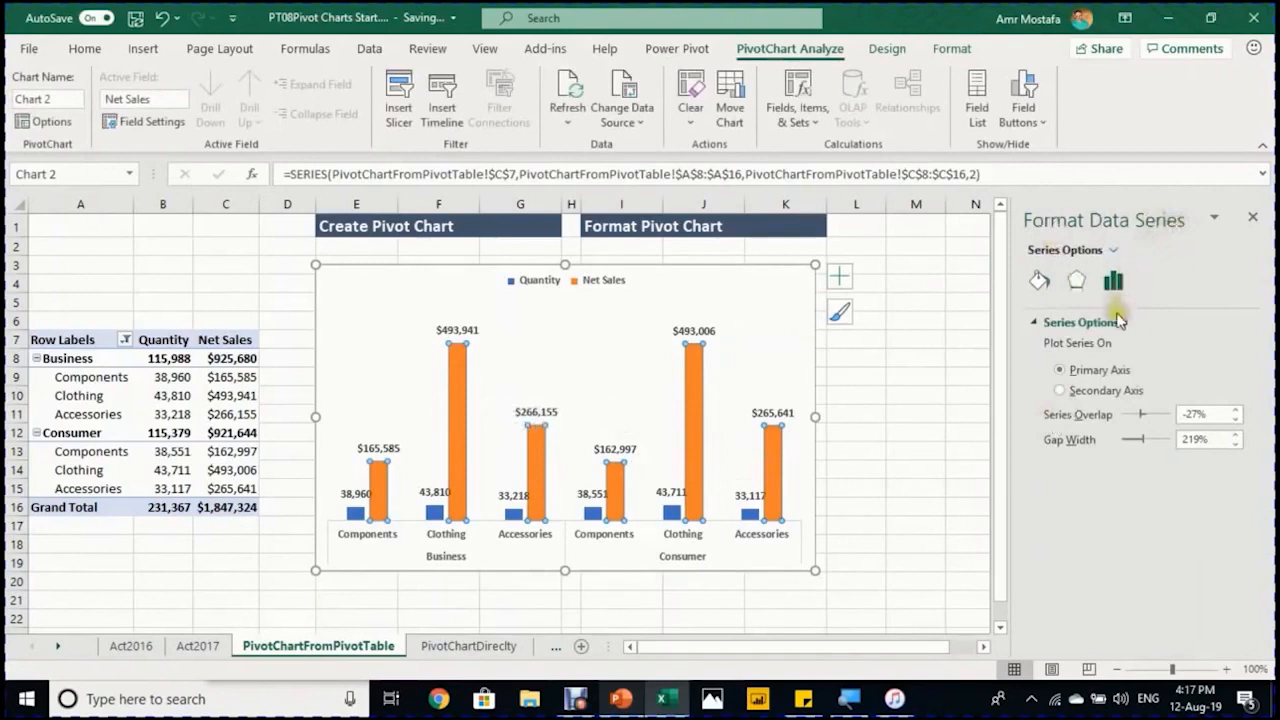
left_click(1040, 283)
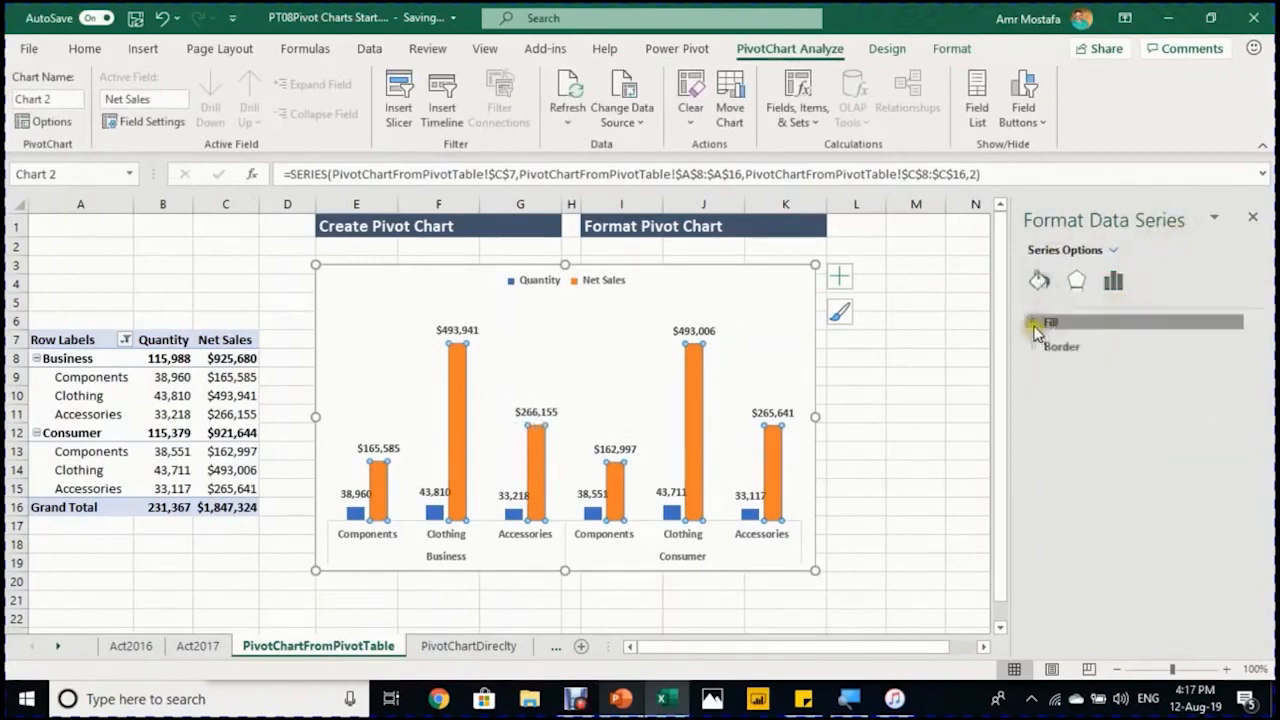
left_click(1035, 324)
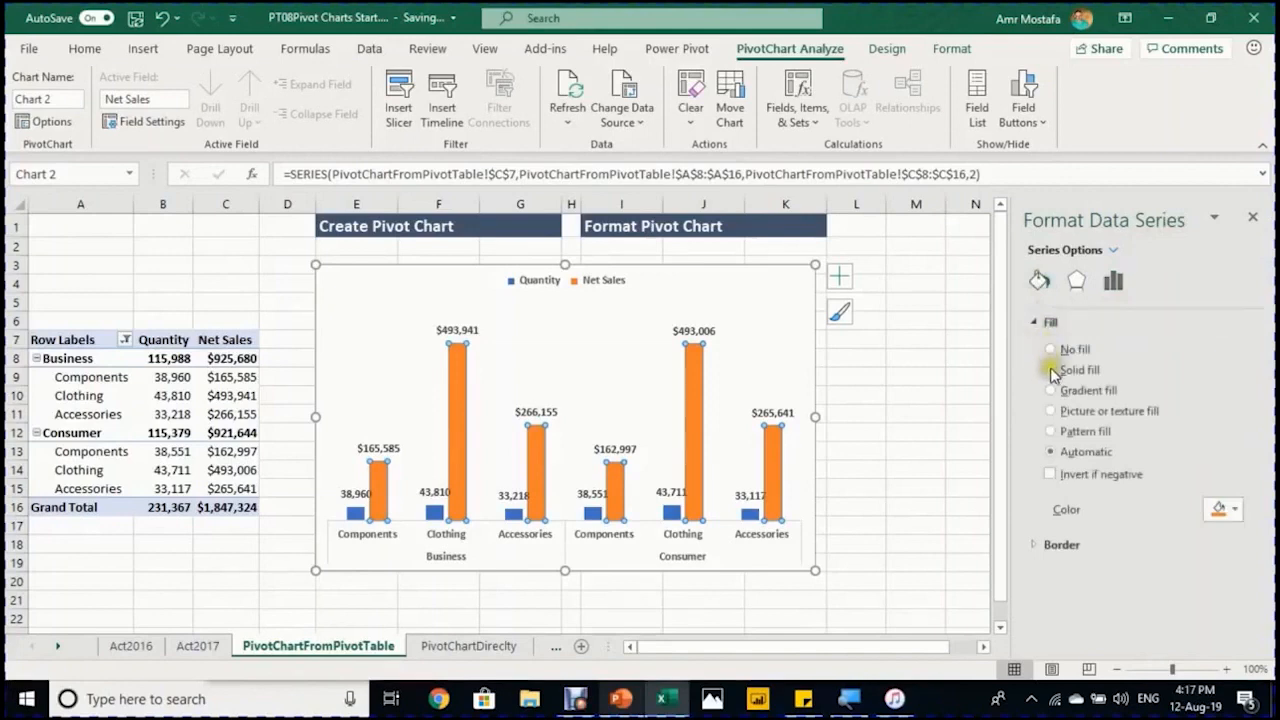
left_click(1050, 369)
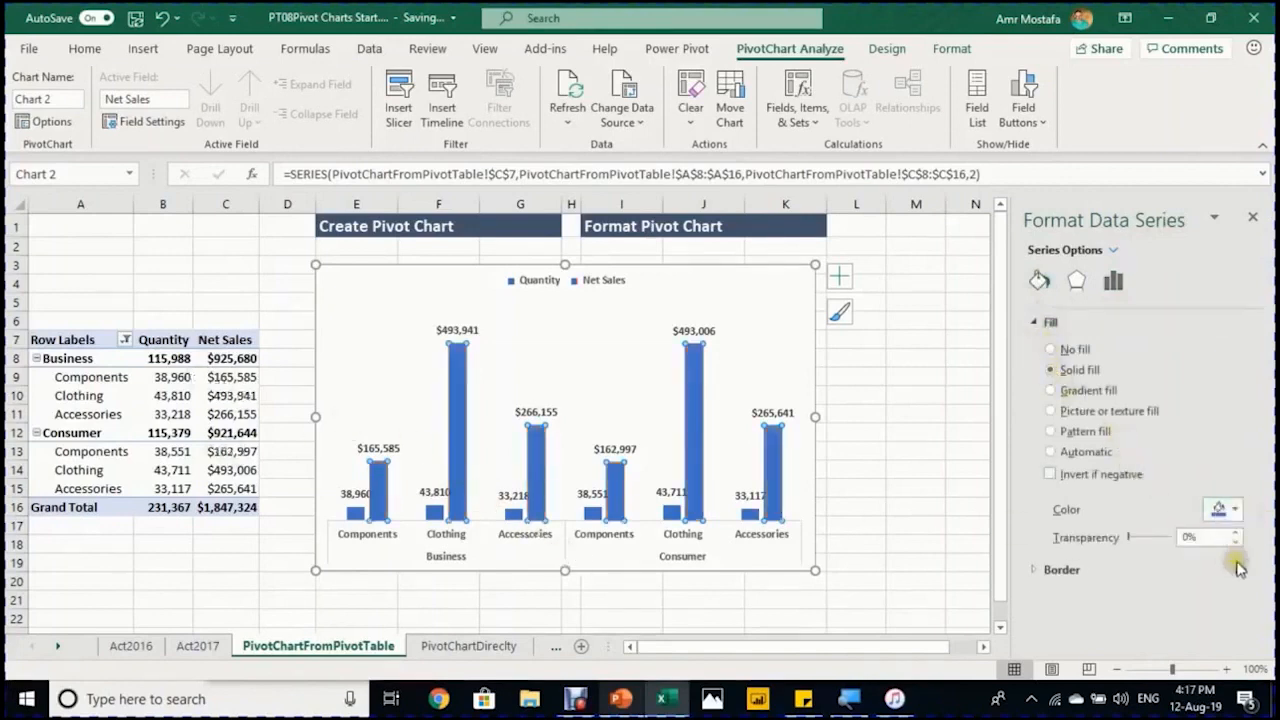
left_click(1237, 510)
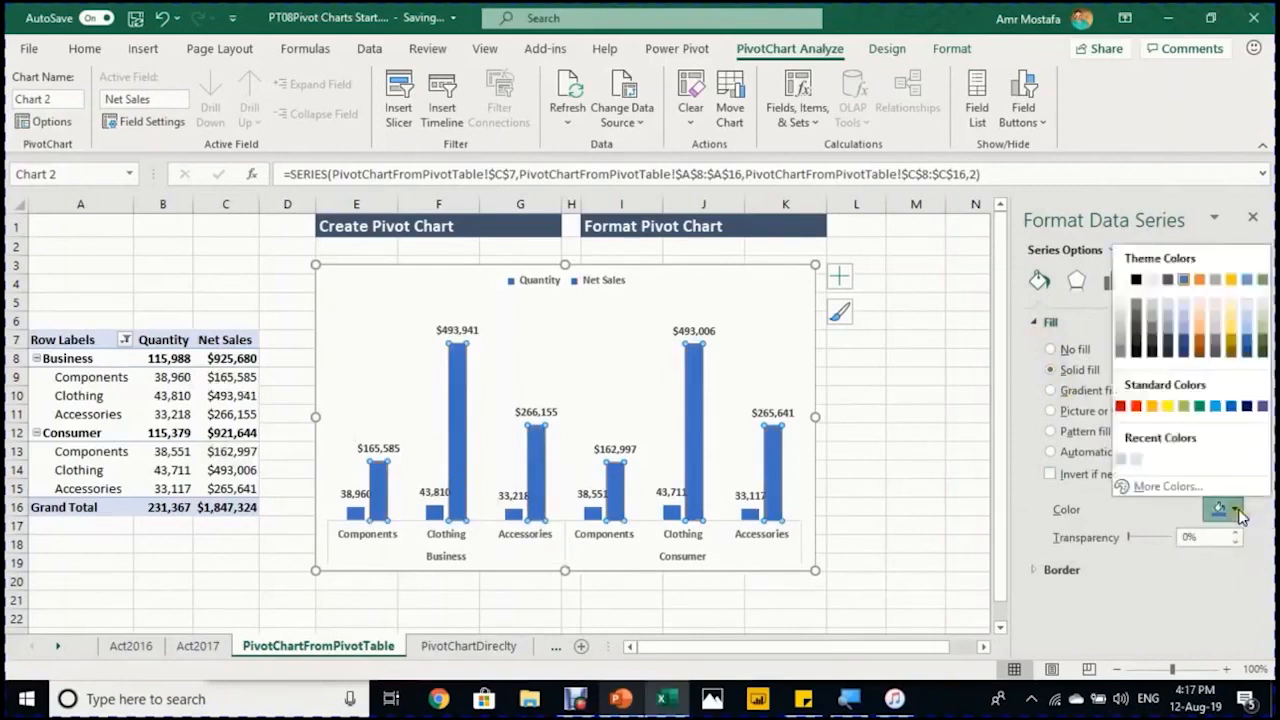
left_click(1135, 458)
left_click(898, 375)
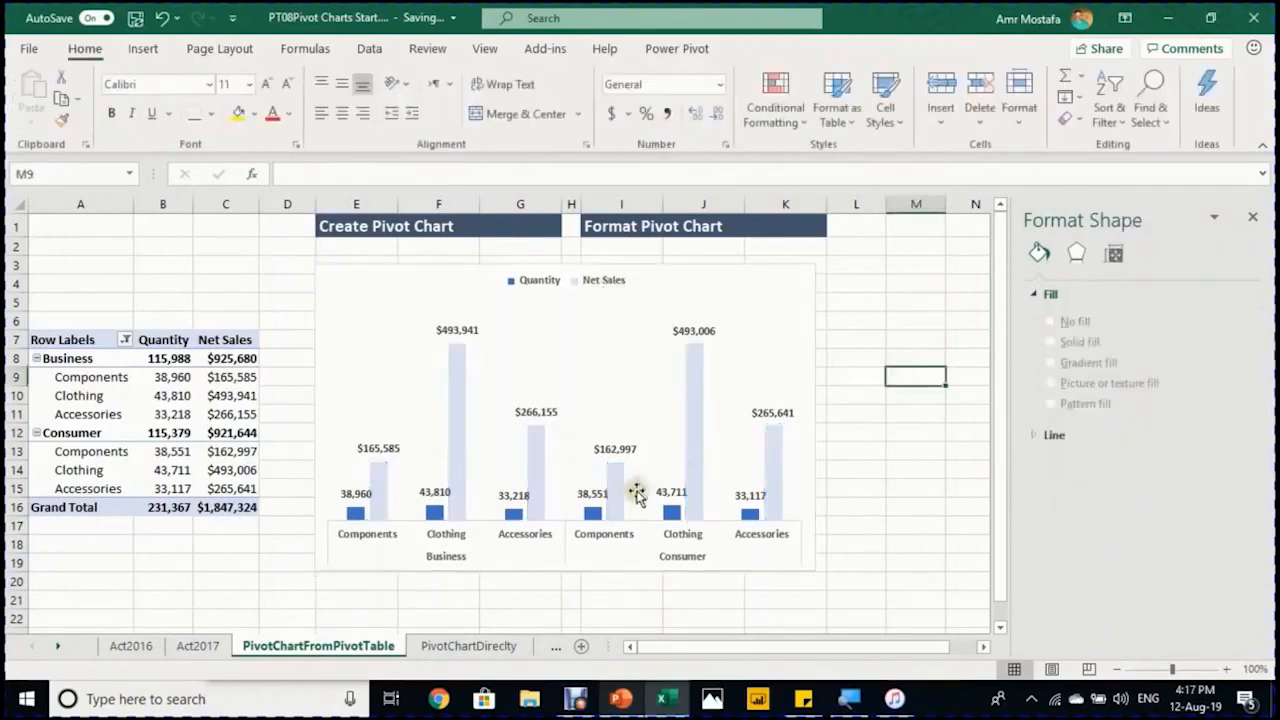
Change the font color of the Quantity data labels to the standard Blue
left_click(601, 494)
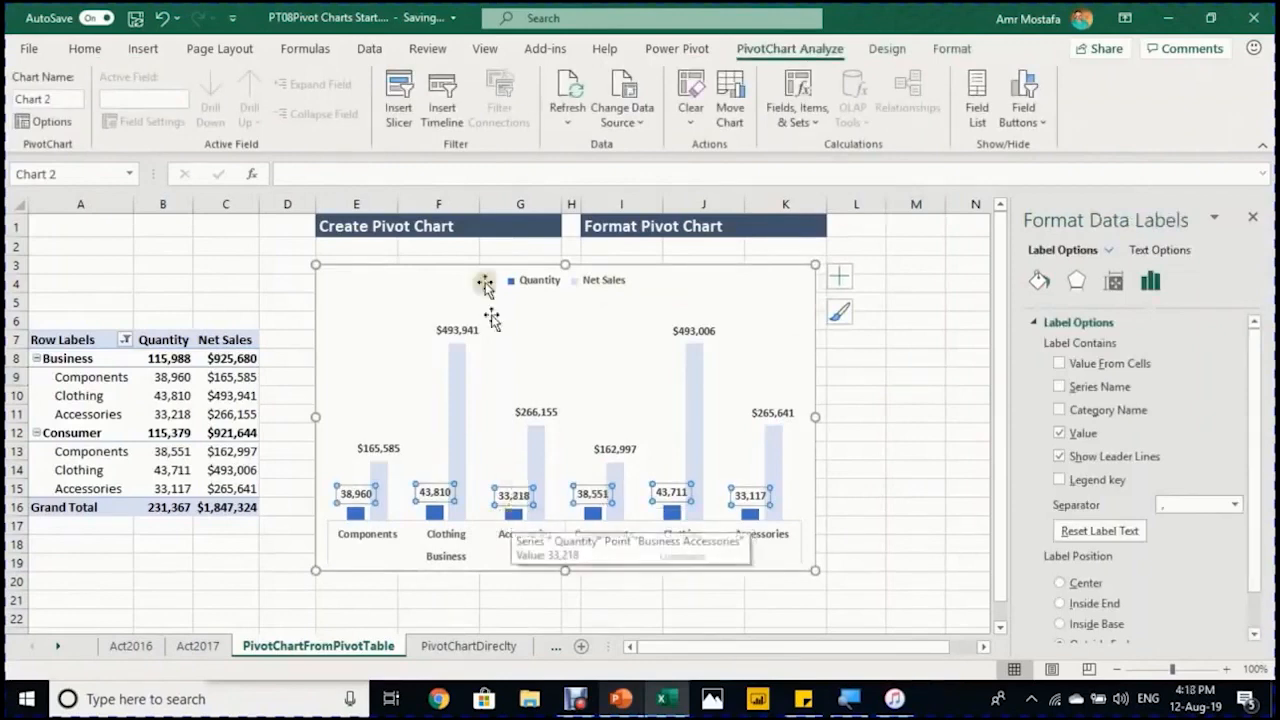
left_click(84, 48)
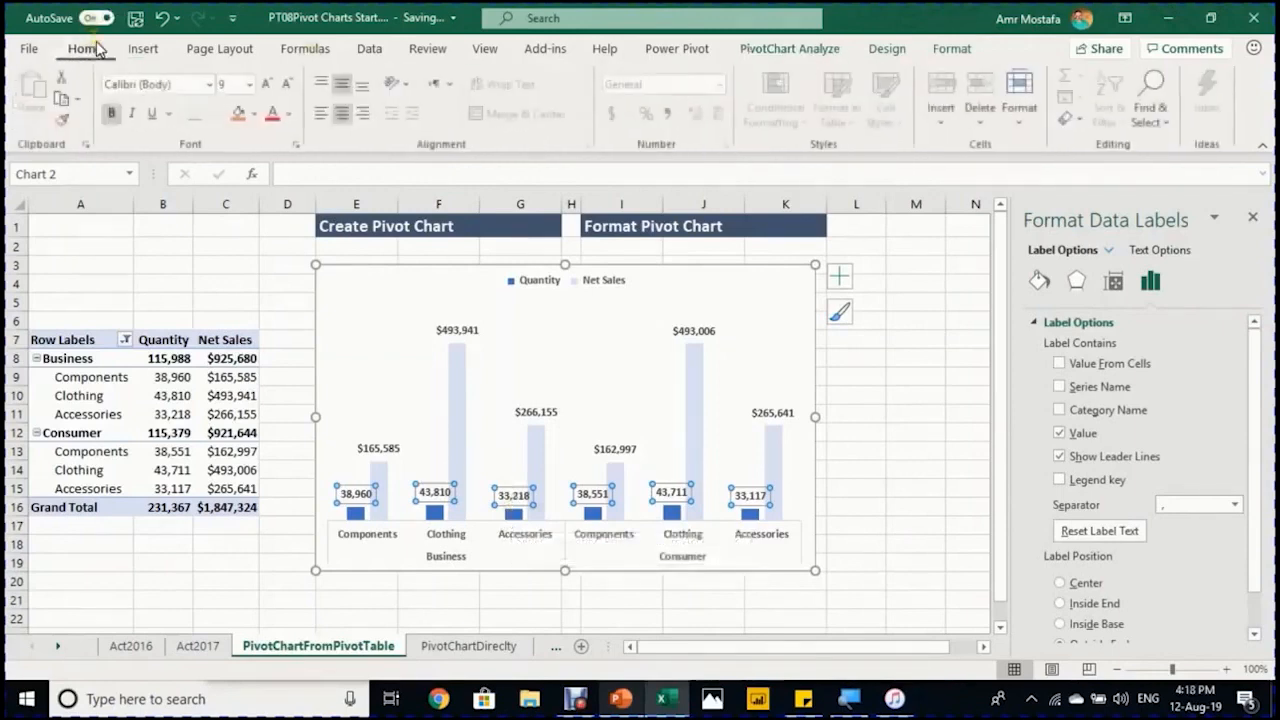
left_click(289, 114)
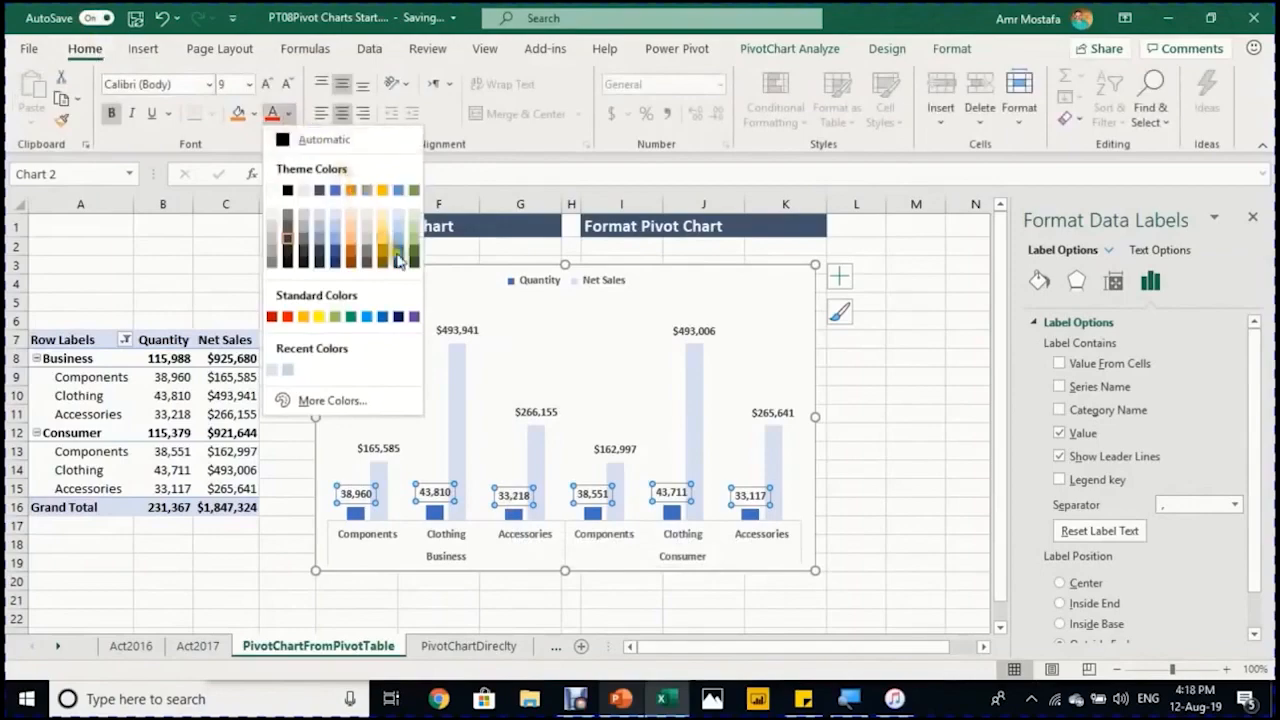
left_click(384, 316)
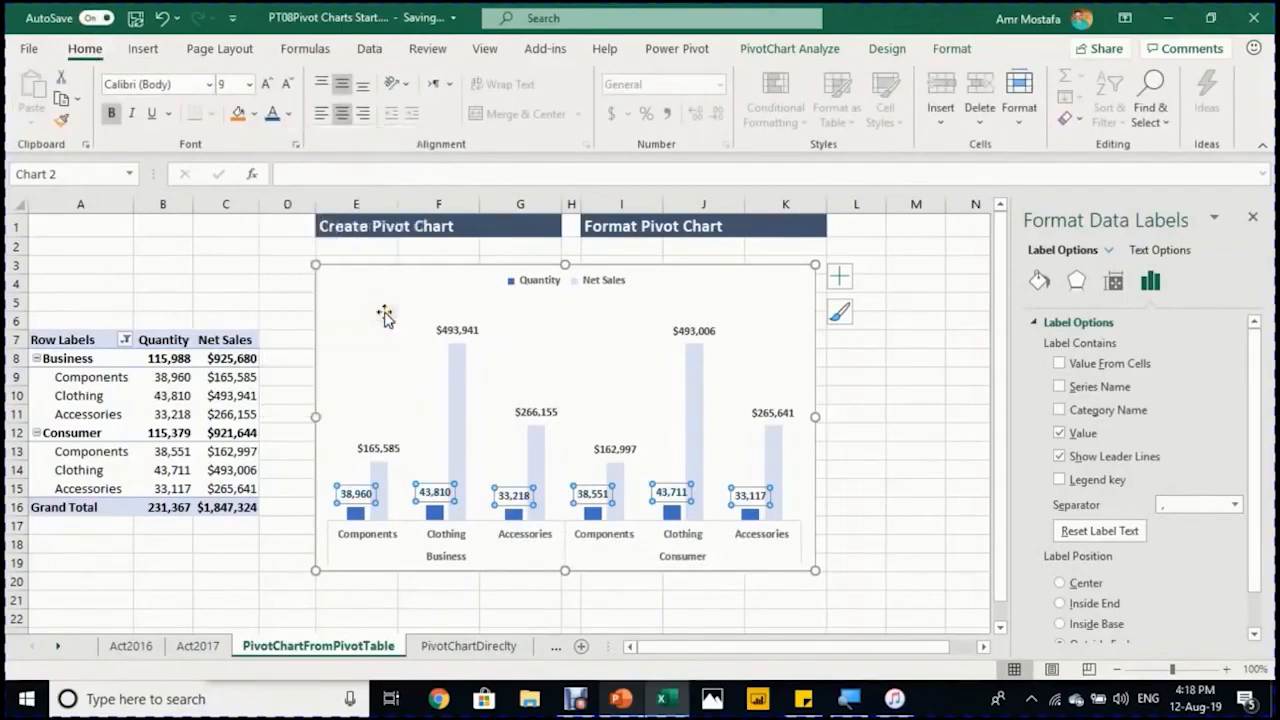